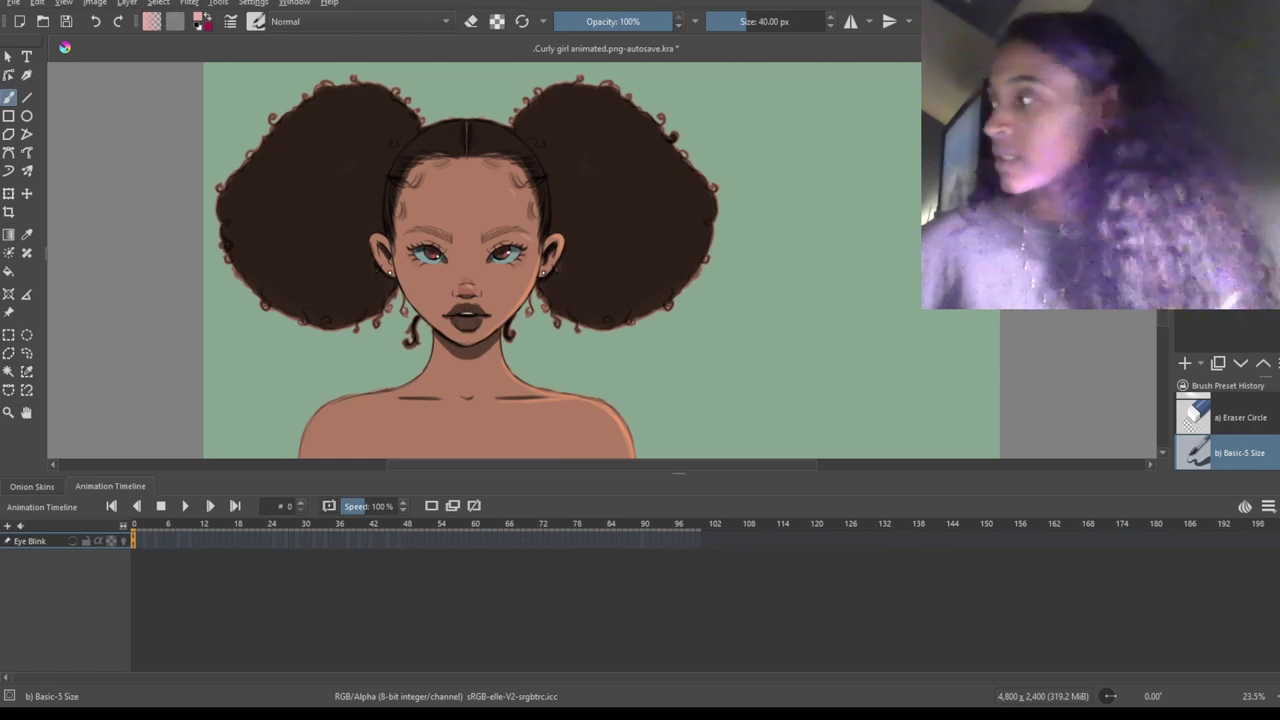
# Add a paint layer named "Eye Blink" above the existing one and insert a blank keyframe at frame 0.
pyautogui.click(1184, 364)
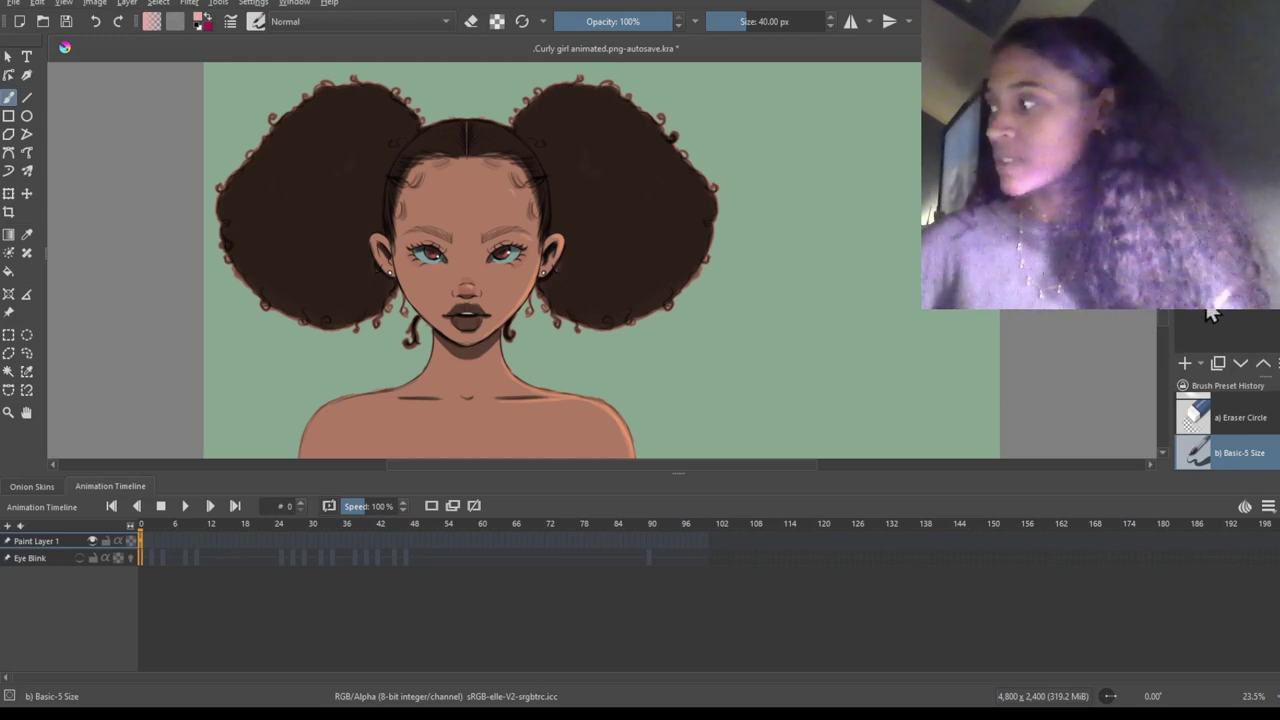
pyautogui.click(1185, 362)
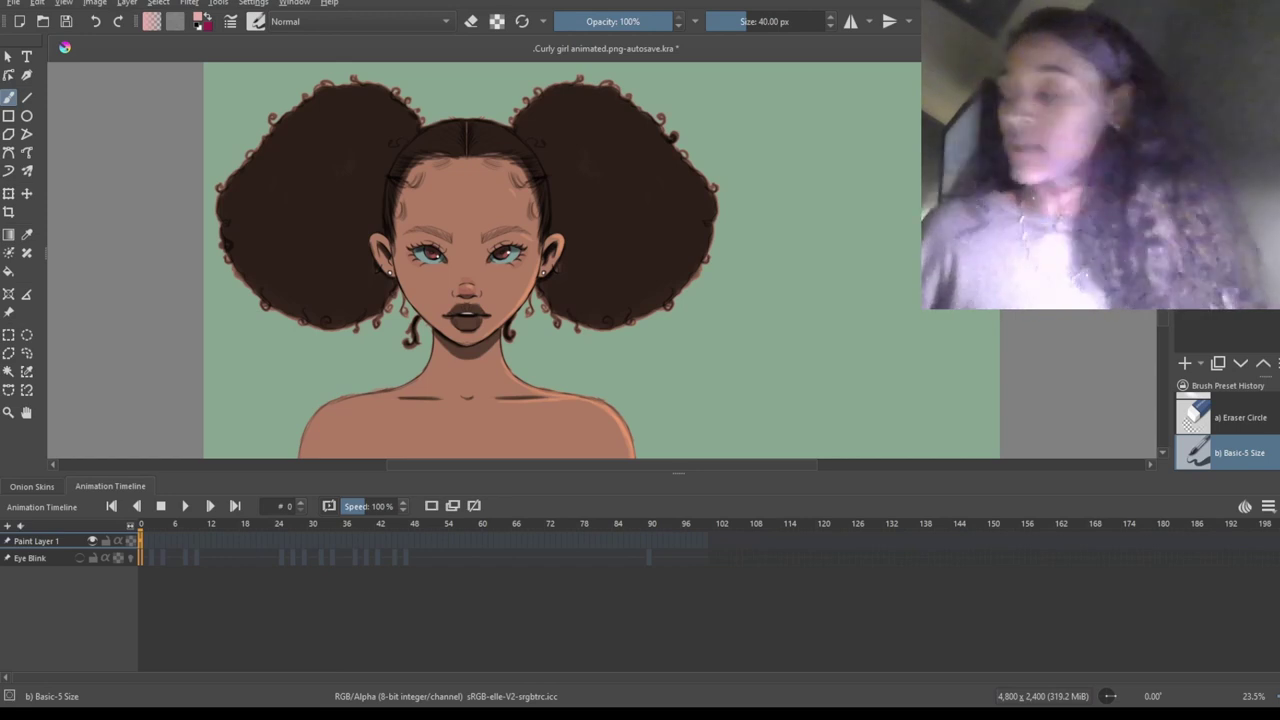
pyautogui.press('Return')
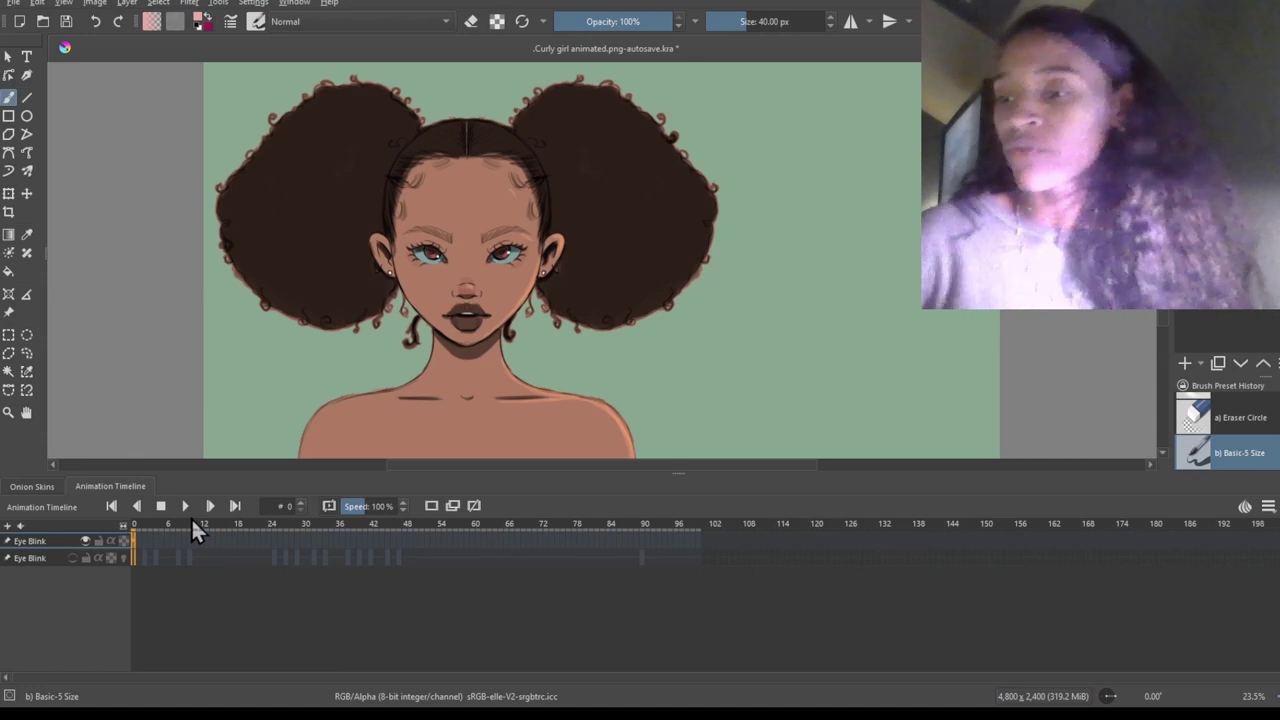
pyautogui.click(135, 542)
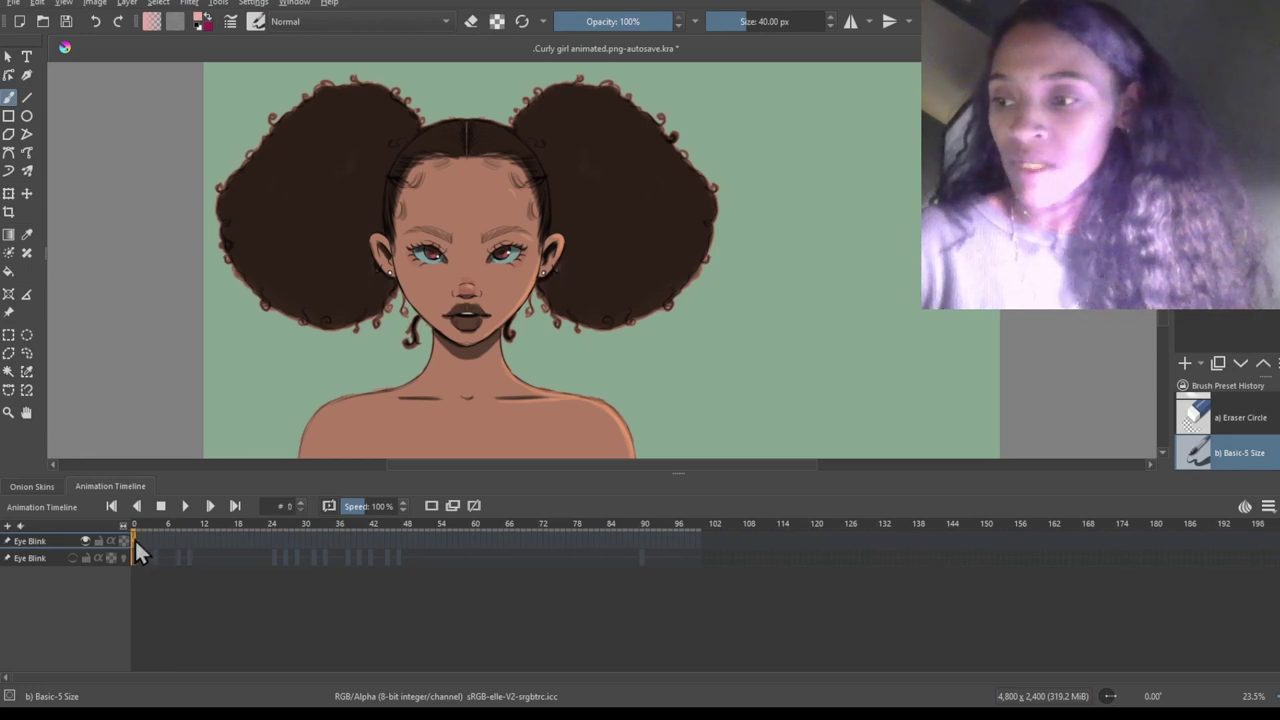
pyautogui.click(433, 506)
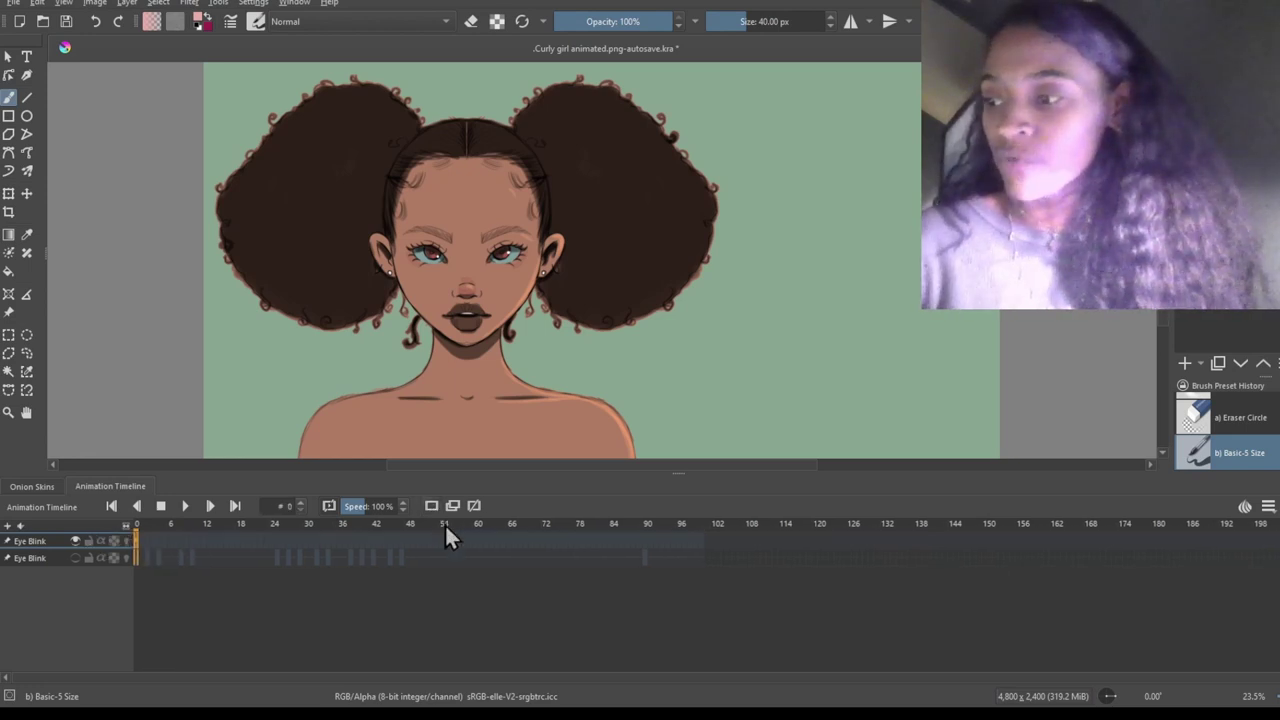
# Sample the skin colour, undo the test dab beside the neck, and turn on horizontal mirror painting.
pyautogui.click(147, 543)
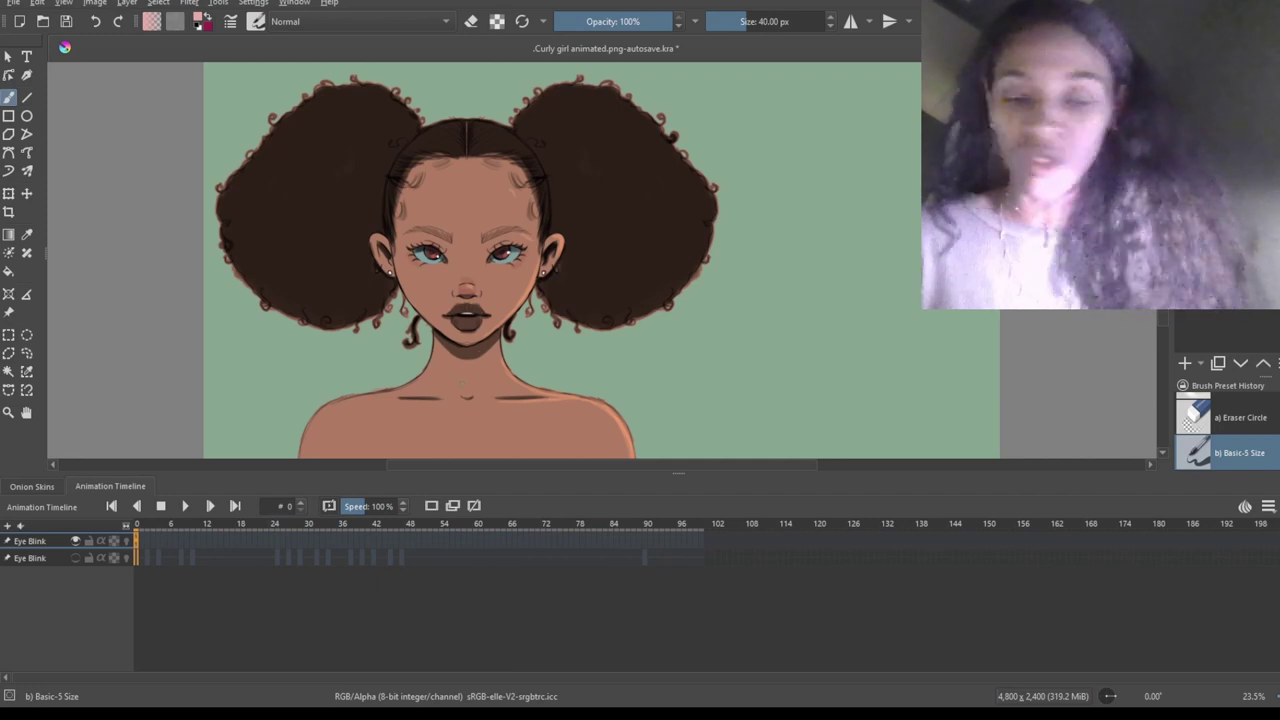
pyautogui.keyDown('ctrl'); pyautogui.click(463, 380); pyautogui.keyUp('ctrl')
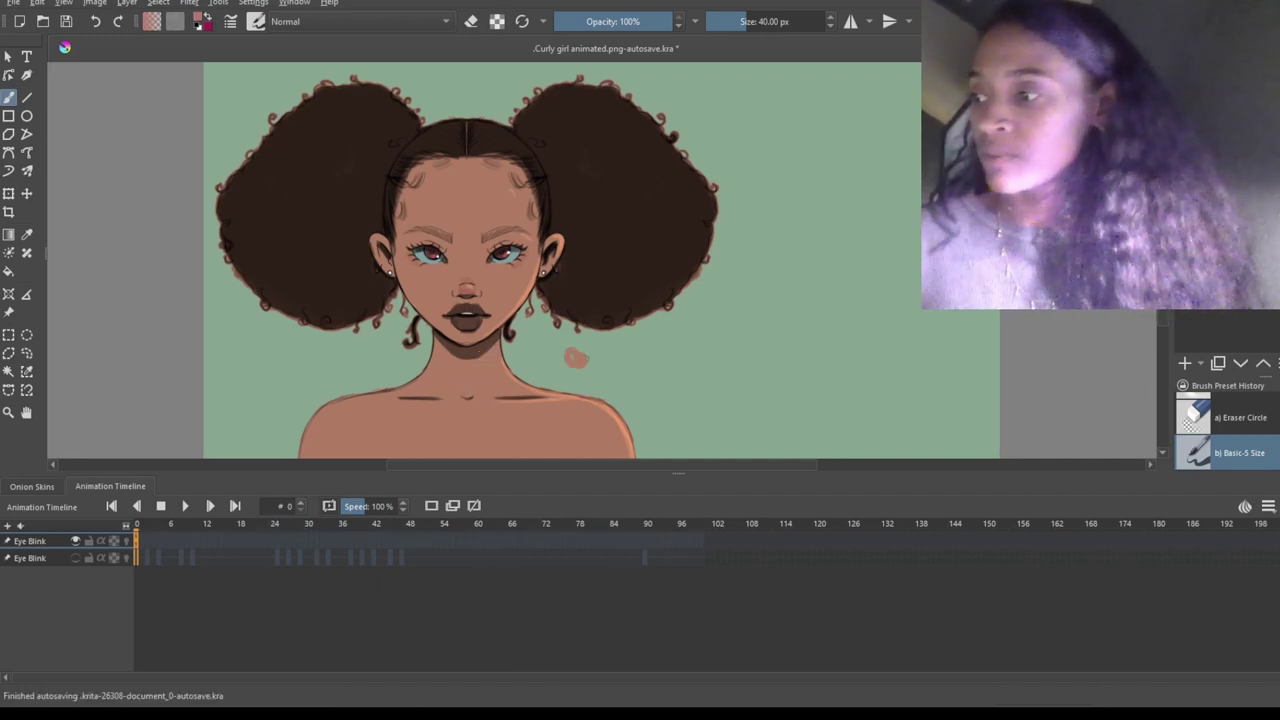
pyautogui.hotkey('ctrl', 'z')
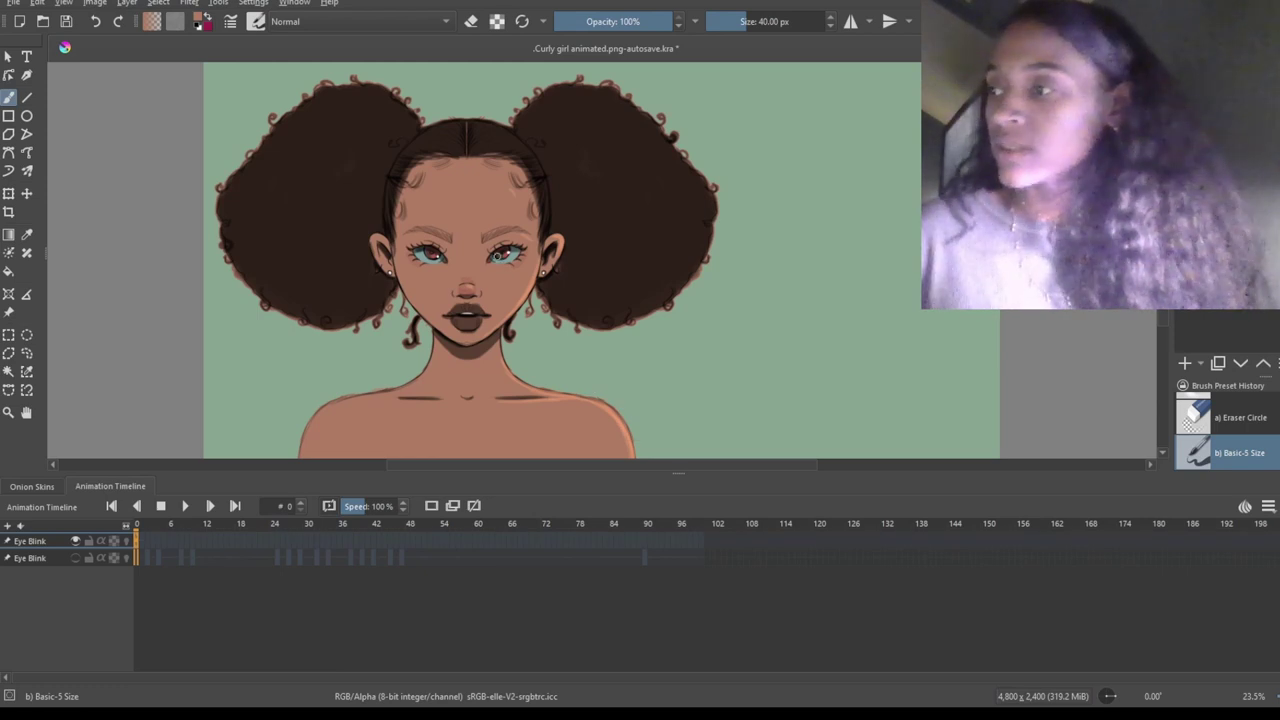
pyautogui.click(851, 22)
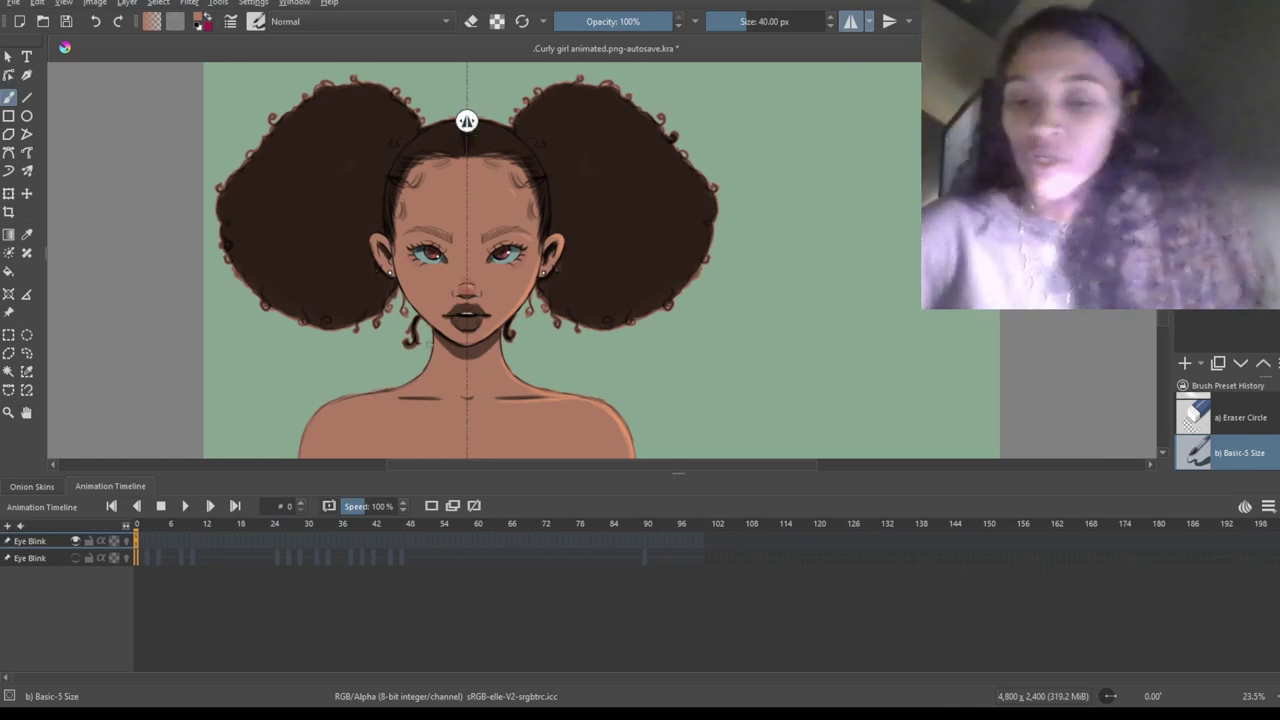
# Paint skin colour over the upper lashes, lid lines and creases of both eyes to lower the eyelids.
pyautogui.moveTo(446, 254); pyautogui.dragTo(422, 250)
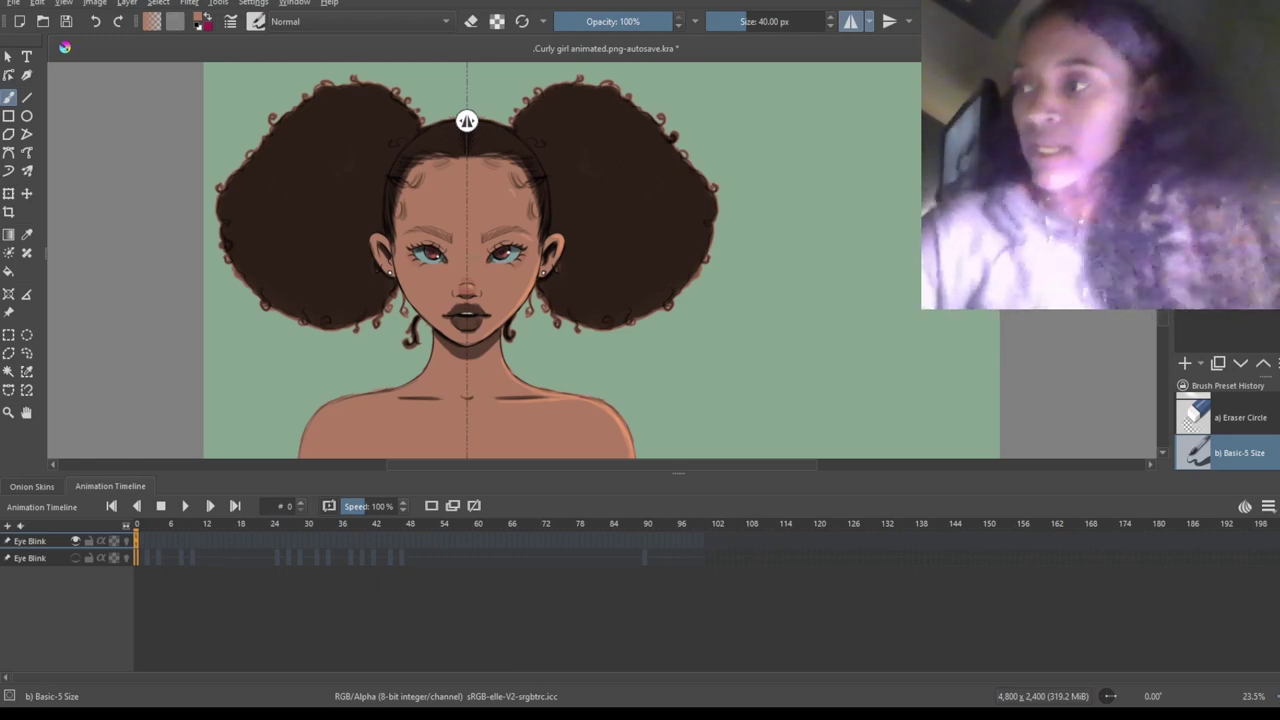
pyautogui.scroll(4, 540, 314)
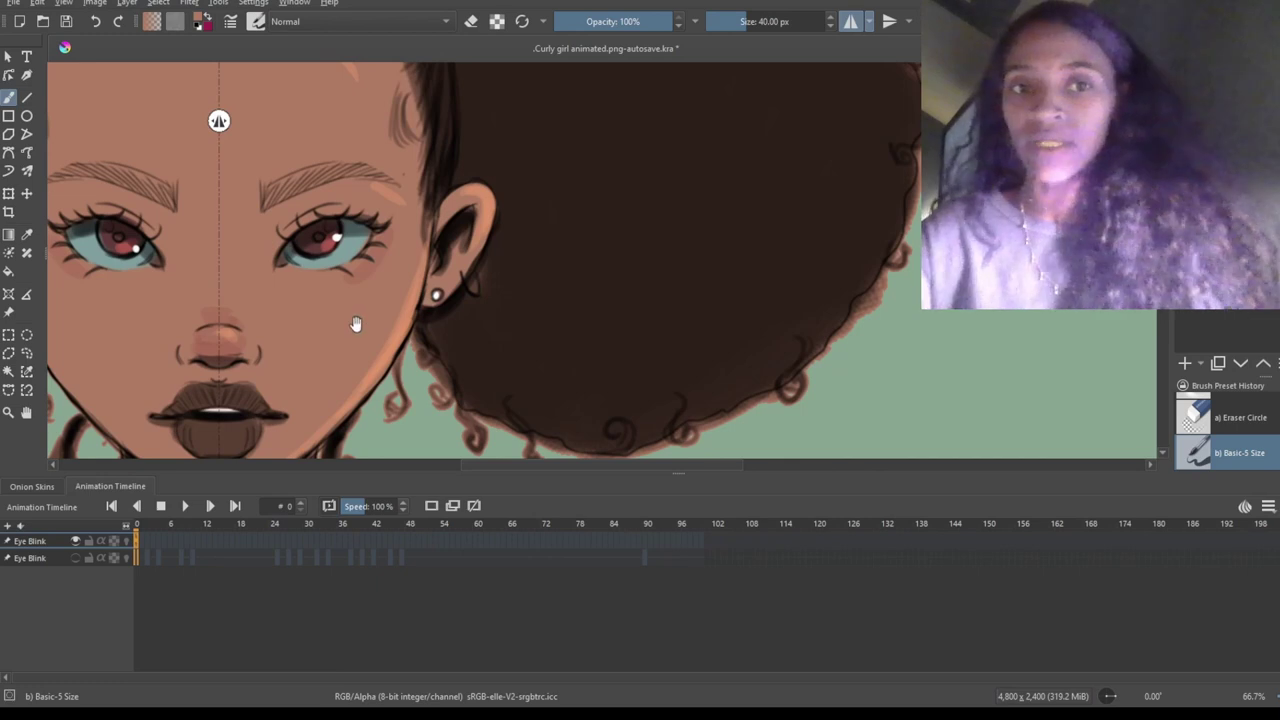
pyautogui.moveTo(354, 323); pyautogui.dragTo(630, 314)
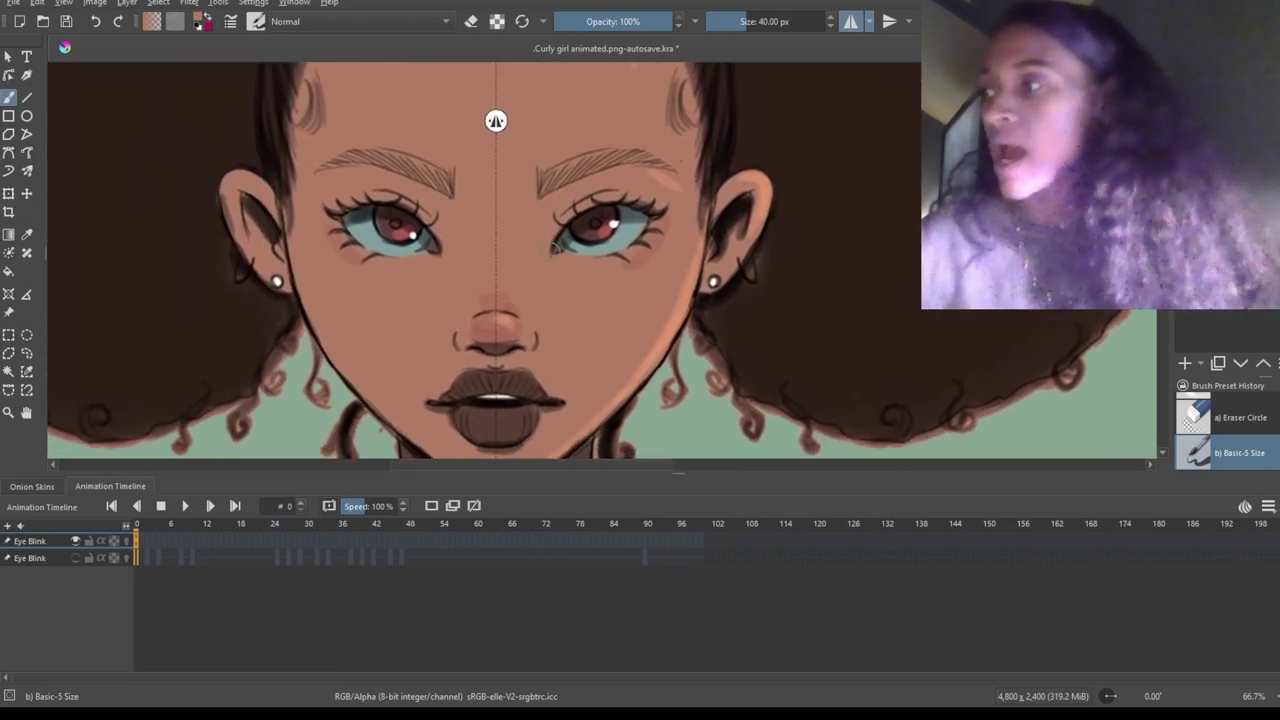
pyautogui.moveTo(552, 250)
pyautogui.mouseDown()
pyautogui.moveTo(592, 210)
pyautogui.moveTo(638, 196)
pyautogui.moveTo(668, 210)
pyautogui.mouseUp()
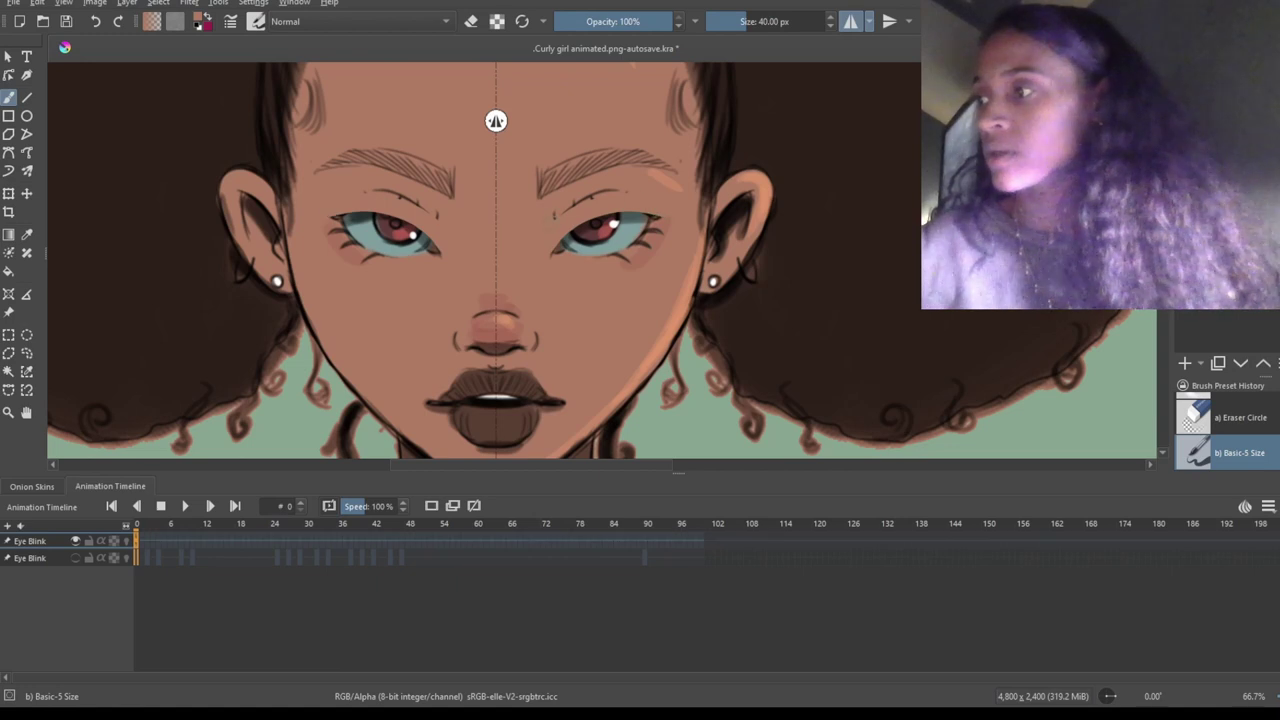
pyautogui.moveTo(555, 214); pyautogui.dragTo(637, 197)
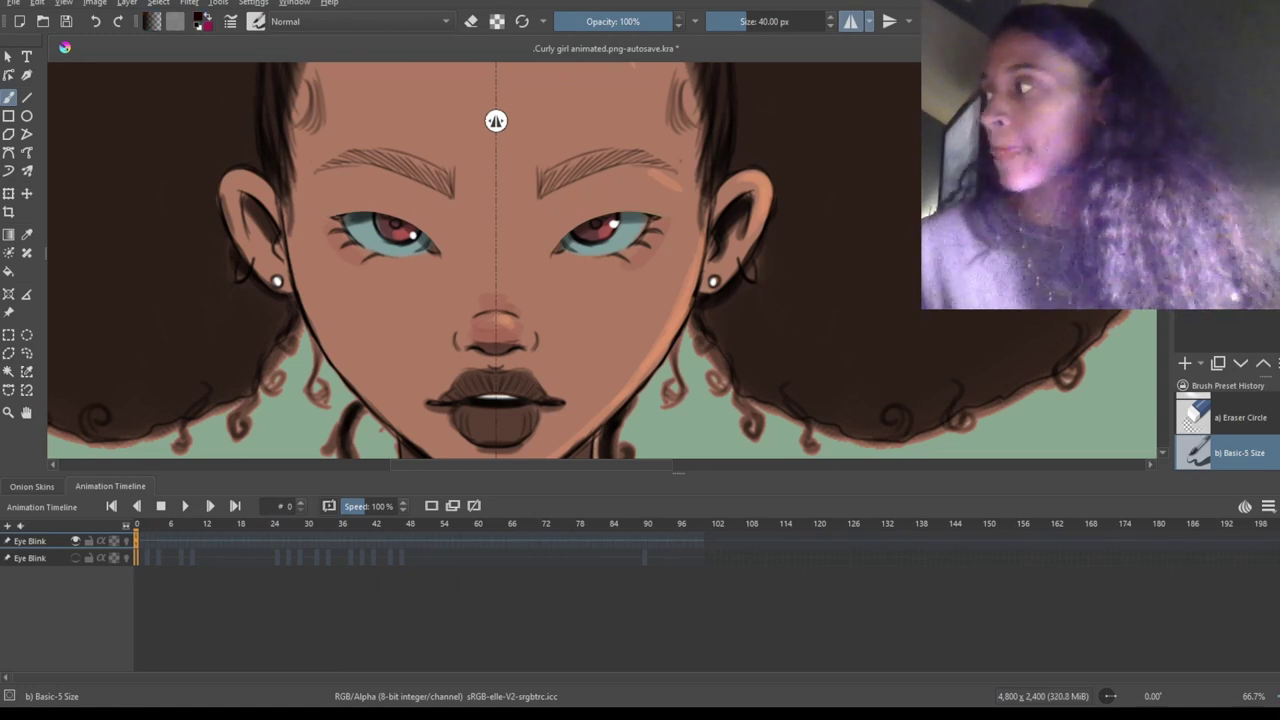
# Reduce the brush to 24 px and draw the lowered upper lids, creases and lashes of both eyes in black.
pyautogui.press('[')
pyautogui.press('[')
pyautogui.press('[')
pyautogui.press('[')
pyautogui.press('[')
pyautogui.press('[')
pyautogui.press('[')
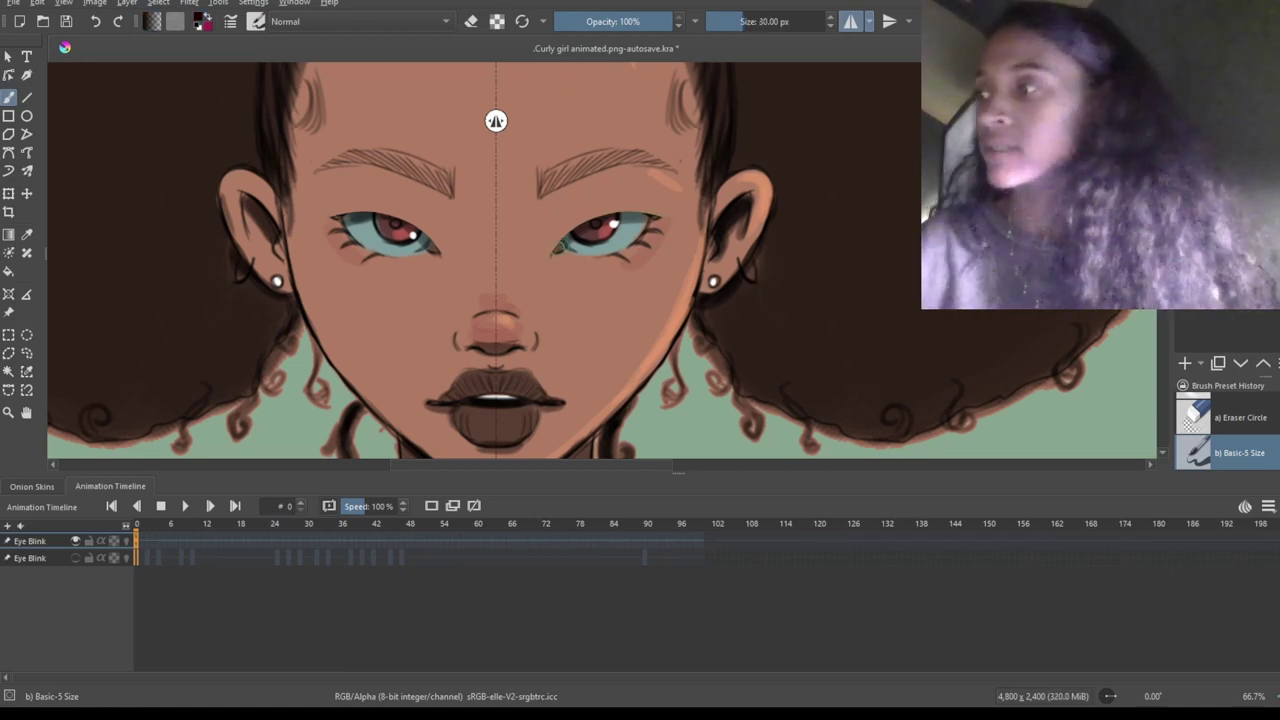
pyautogui.moveTo(552, 252)
pyautogui.mouseDown()
pyautogui.moveTo(617, 214)
pyautogui.moveTo(660, 212)
pyautogui.mouseUp()
pyautogui.keyDown('ctrl'); pyautogui.click(607, 244); pyautogui.keyUp('ctrl')
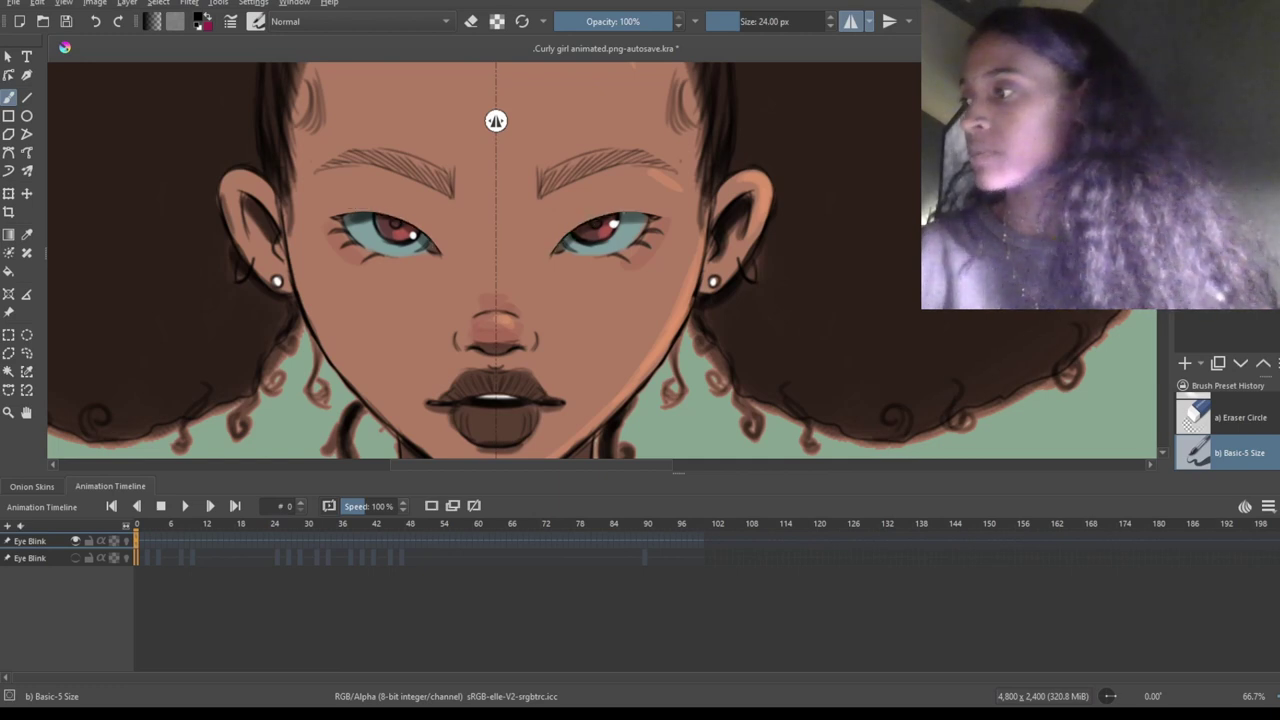
pyautogui.moveTo(572, 233)
pyautogui.mouseDown()
pyautogui.moveTo(668, 203)
pyautogui.moveTo(624, 200)
pyautogui.mouseUp()
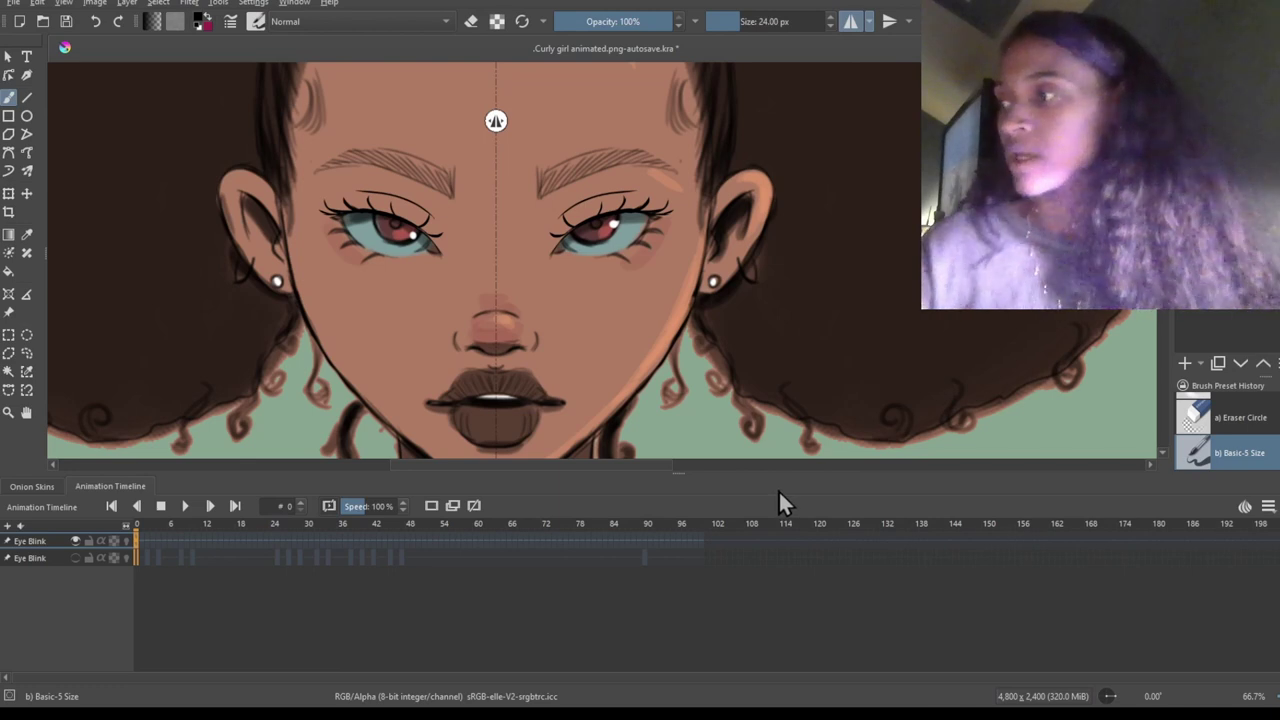
# Move the keyframe with the partly lowered eyelids from frame 0 to frame 4 on the Eye Blink layer.
pyautogui.click(155, 543)
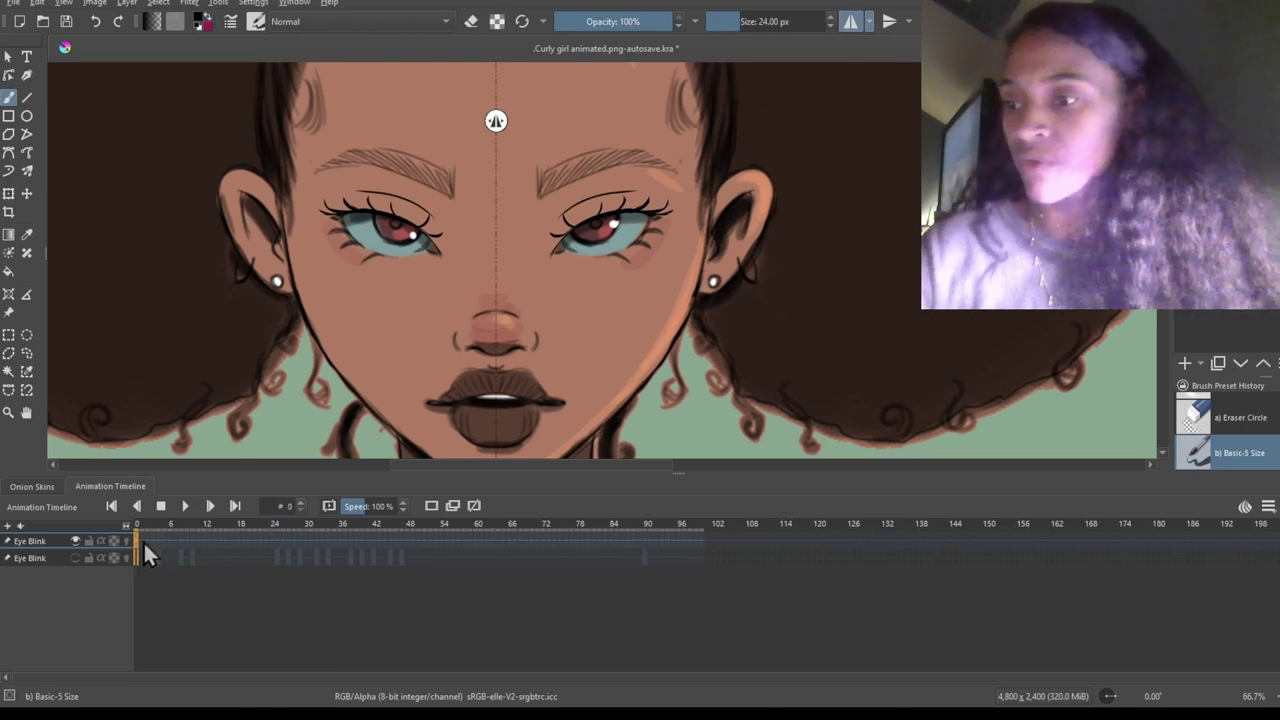
pyautogui.moveTo(138, 545)
pyautogui.mouseDown()
pyautogui.moveTo(157, 537)
pyautogui.moveTo(141, 543)
pyautogui.mouseUp()
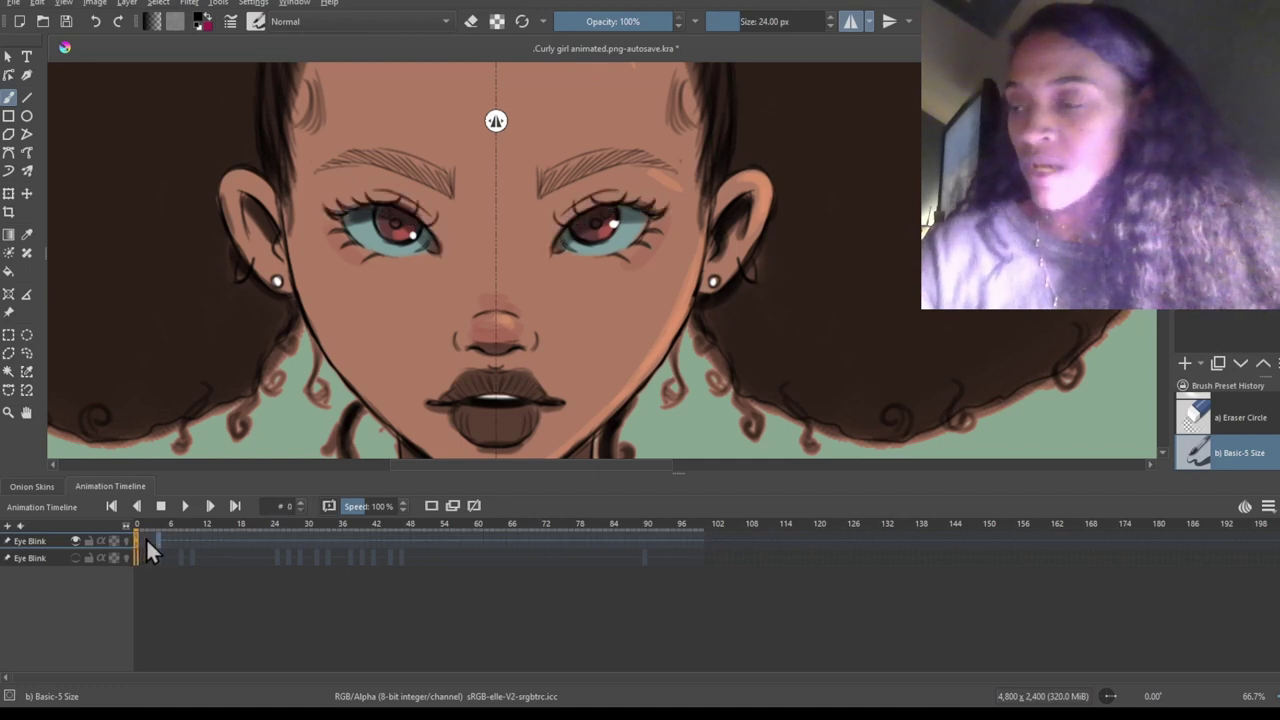
pyautogui.click(161, 545)
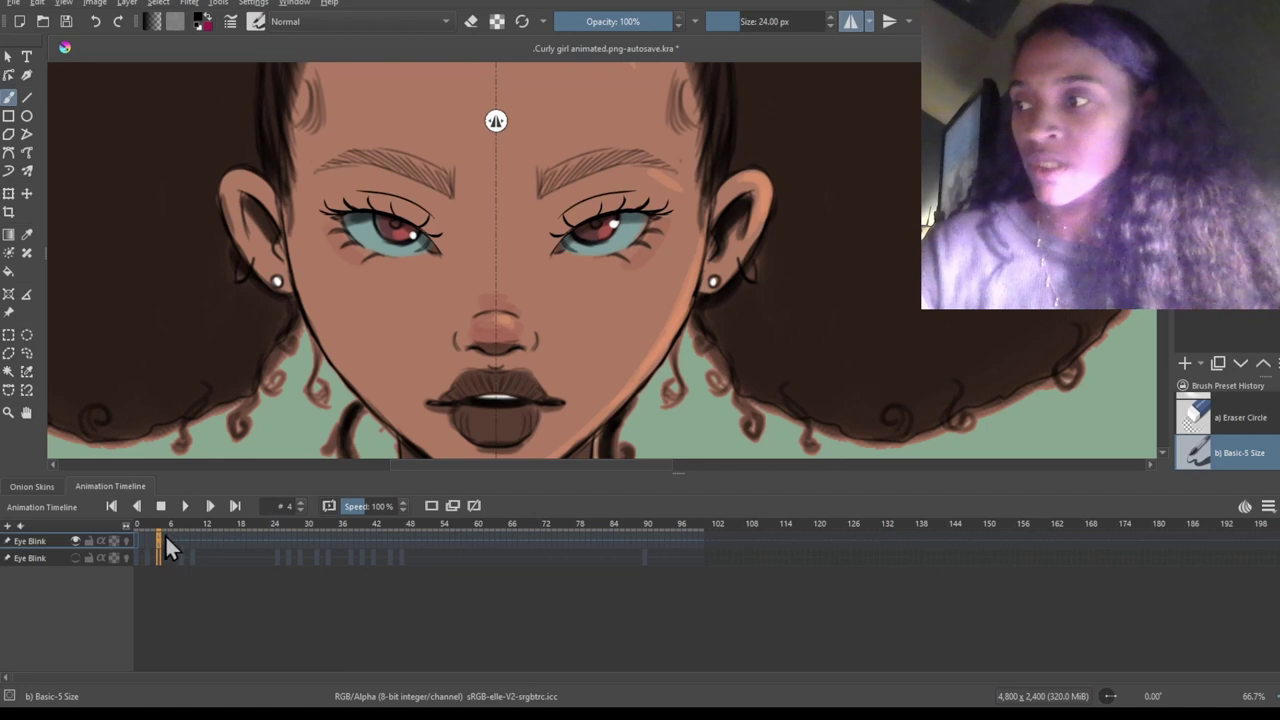
# In a keyframe at frame 7, cover the open eyes and upper lashes with sampled skin colour, keeping the eyelid creases.
pyautogui.click(177, 543)
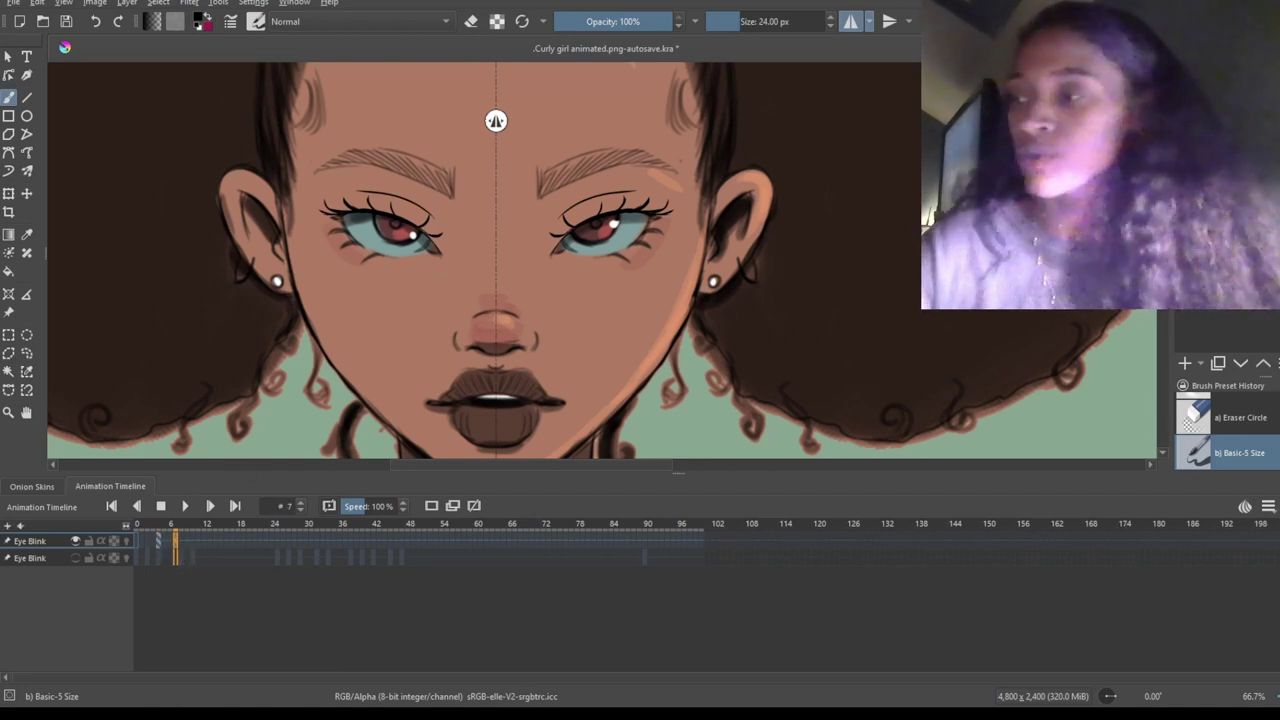
pyautogui.press('ctrl')
pyautogui.keyDown('ctrl'); pyautogui.click(525, 268); pyautogui.keyUp('ctrl')
pyautogui.moveTo(562, 236)
pyautogui.mouseDown()
pyautogui.moveTo(620, 208)
pyautogui.moveTo(668, 214)
pyautogui.mouseUp()
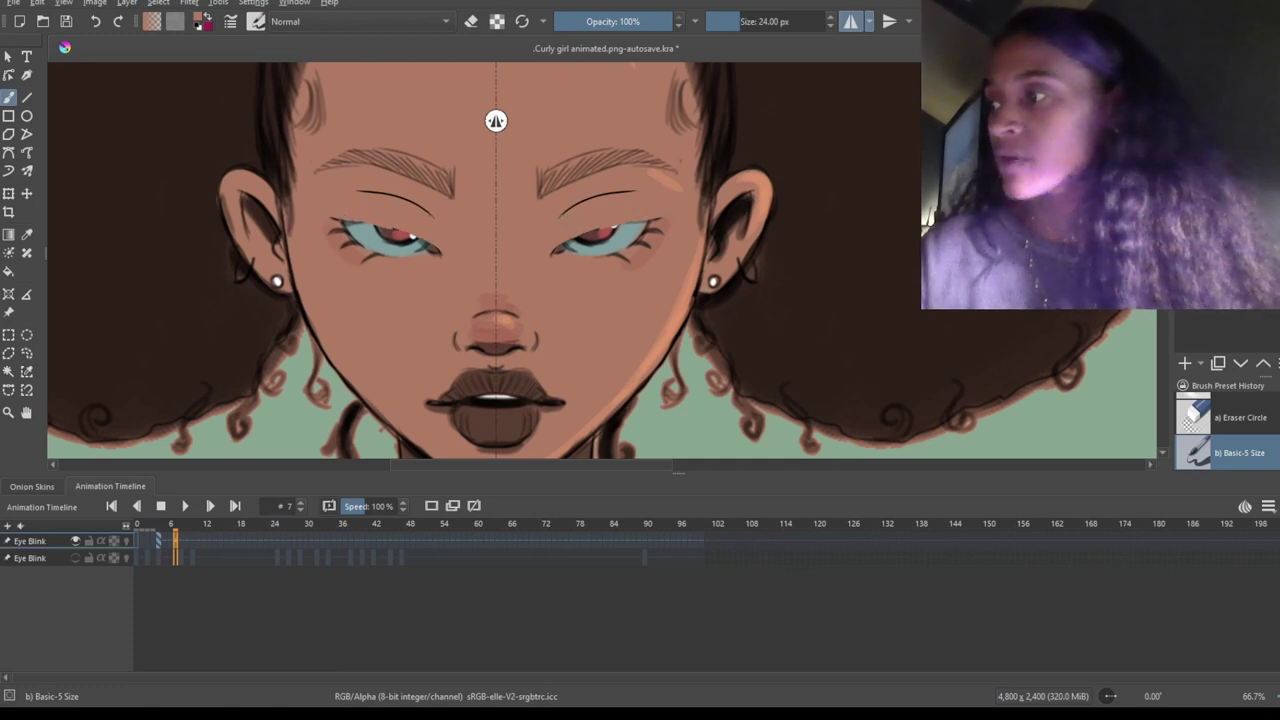
pyautogui.moveTo(608, 232)
pyautogui.mouseDown()
pyautogui.moveTo(562, 246)
pyautogui.moveTo(630, 226)
pyautogui.moveTo(558, 250)
pyautogui.moveTo(646, 226)
pyautogui.mouseUp()
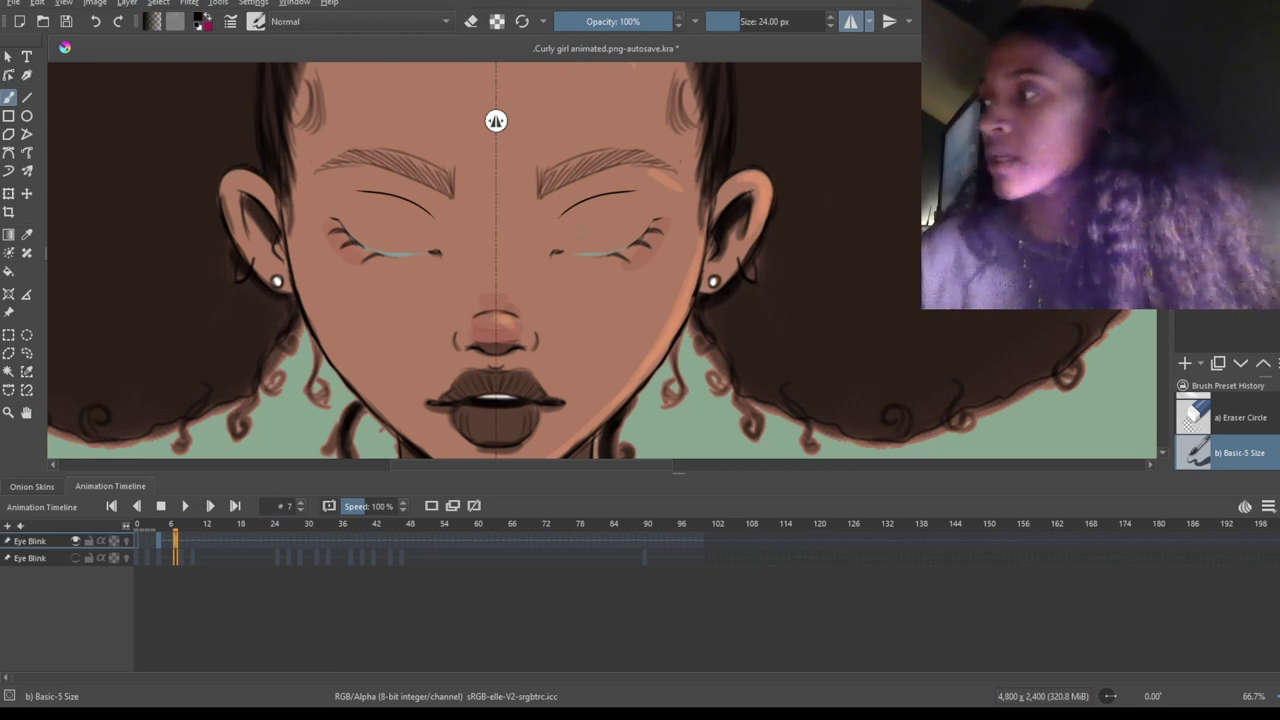
# Draw black closed-lid lines along the lower edges of both eyes at frame 7 and add lashes at the outer corners.
pyautogui.moveTo(556, 253); pyautogui.dragTo(600, 254)
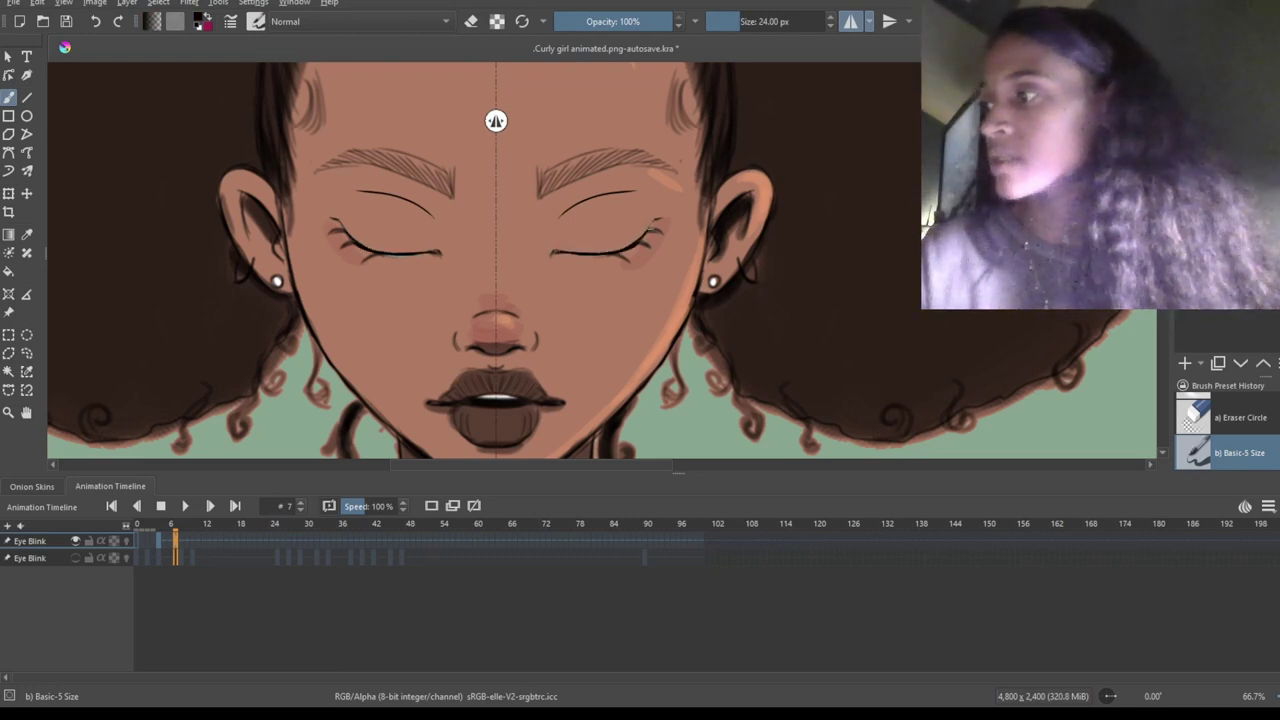
pyautogui.moveTo(637, 242); pyautogui.dragTo(646, 228)
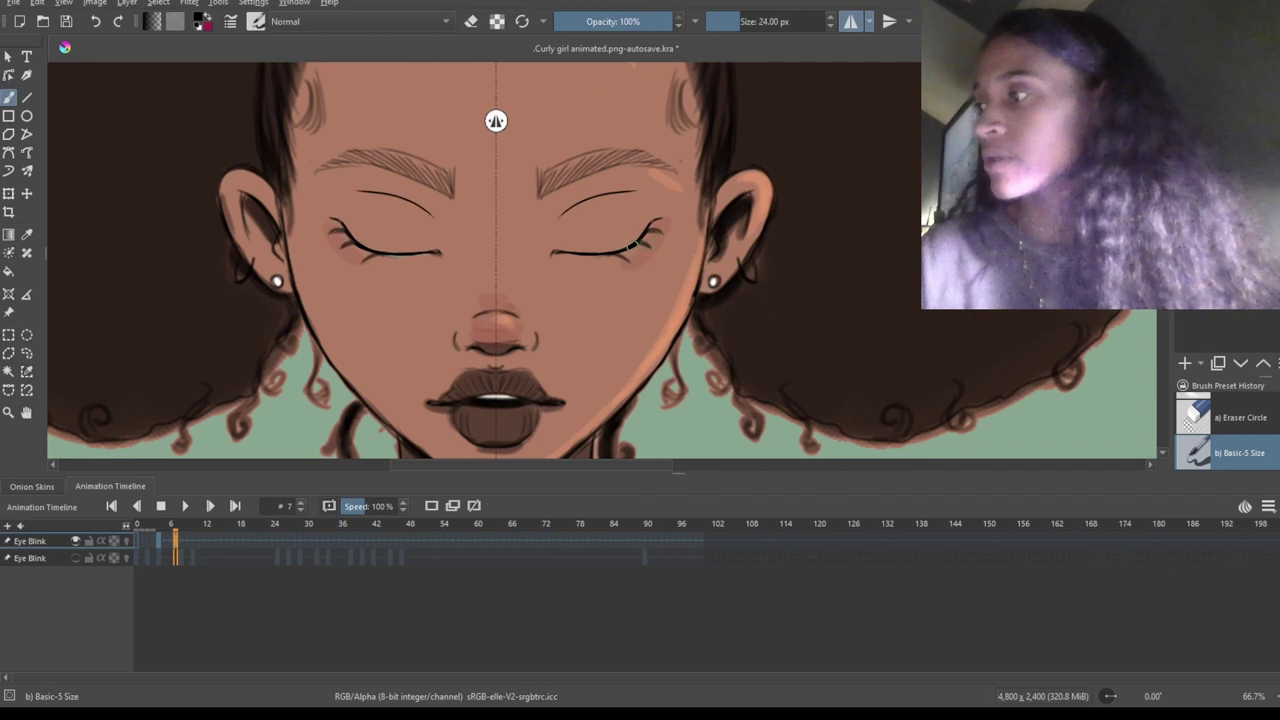
pyautogui.moveTo(634, 246); pyautogui.dragTo(658, 237)
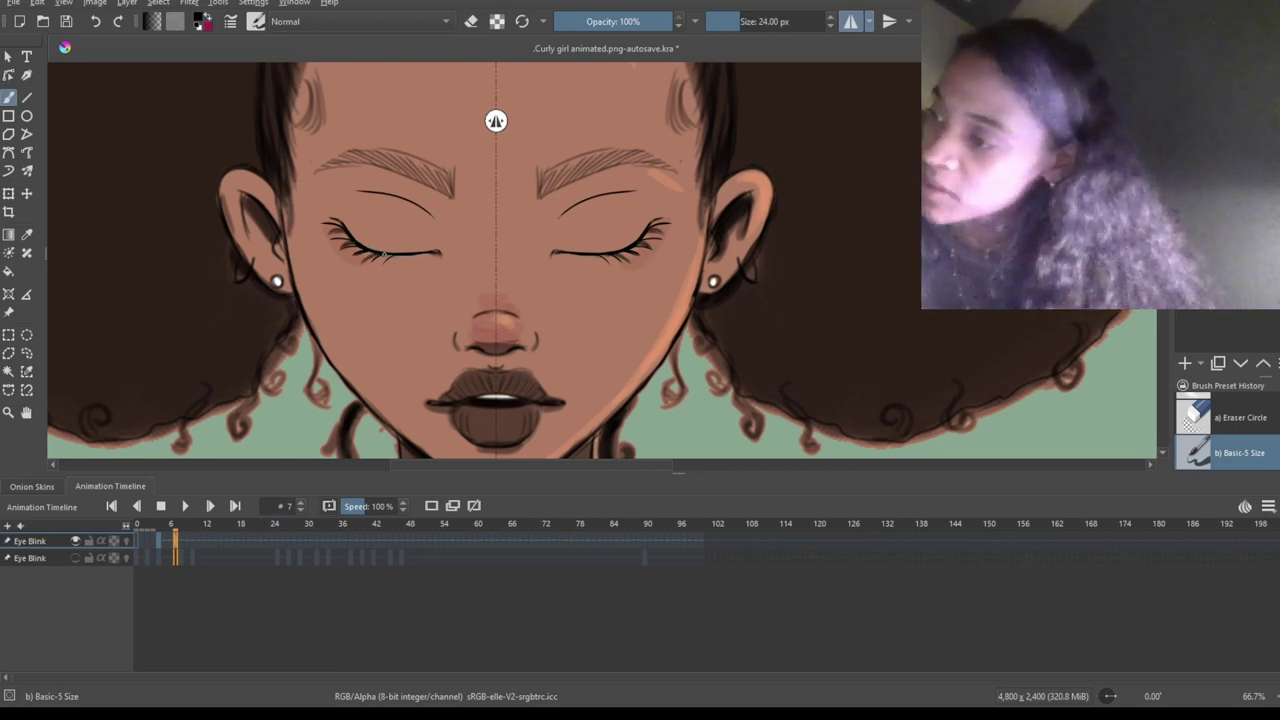
# Add short vertical crease lines near the inner corners of the closed eyelids and paint highlights in the sampled lighter skin tone.
pyautogui.moveTo(398, 254)
pyautogui.mouseDown()
pyautogui.moveTo(384, 253)
pyautogui.moveTo(429, 252)
pyautogui.mouseUp()
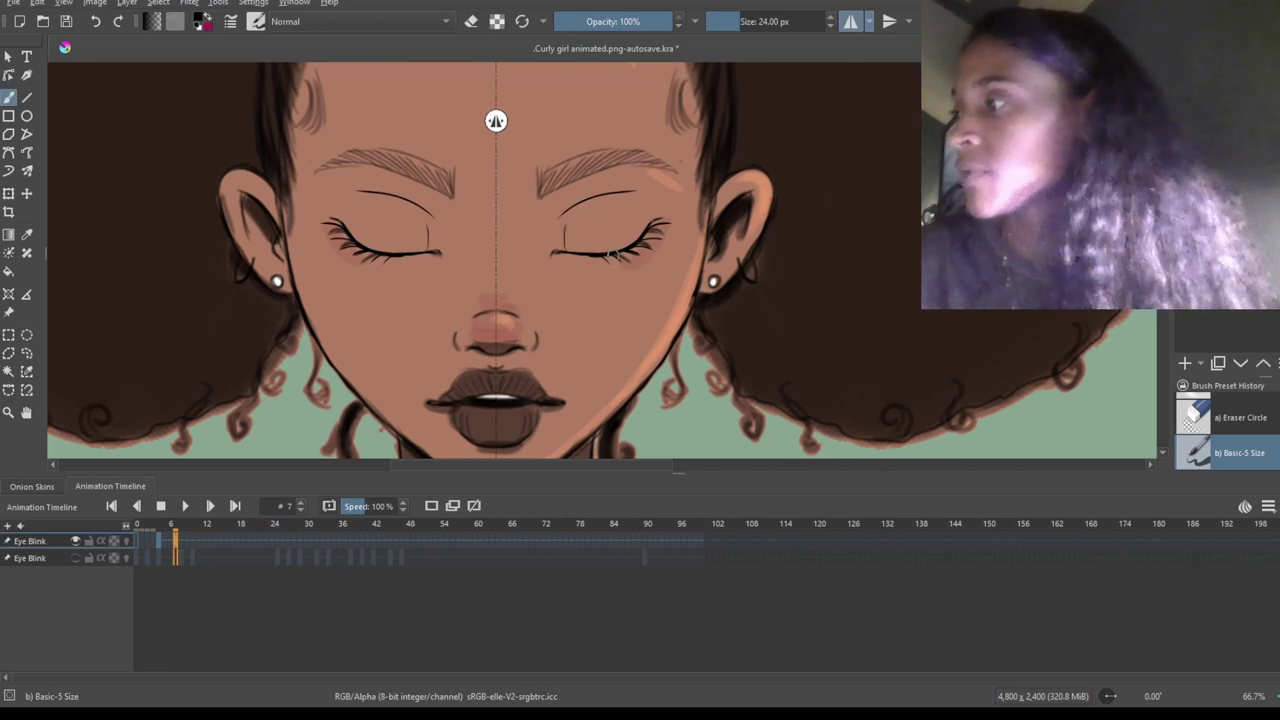
pyautogui.keyDown('ctrl'); pyautogui.click(661, 181); pyautogui.keyUp('ctrl')
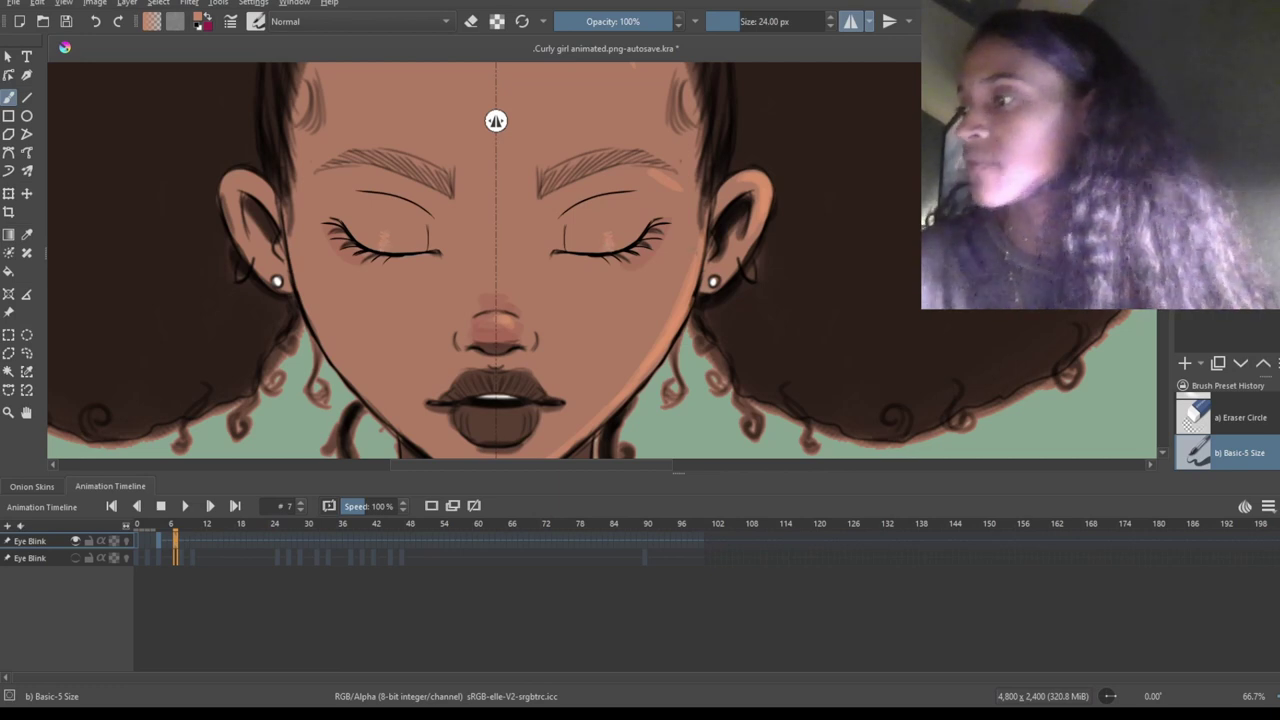
pyautogui.press('x')
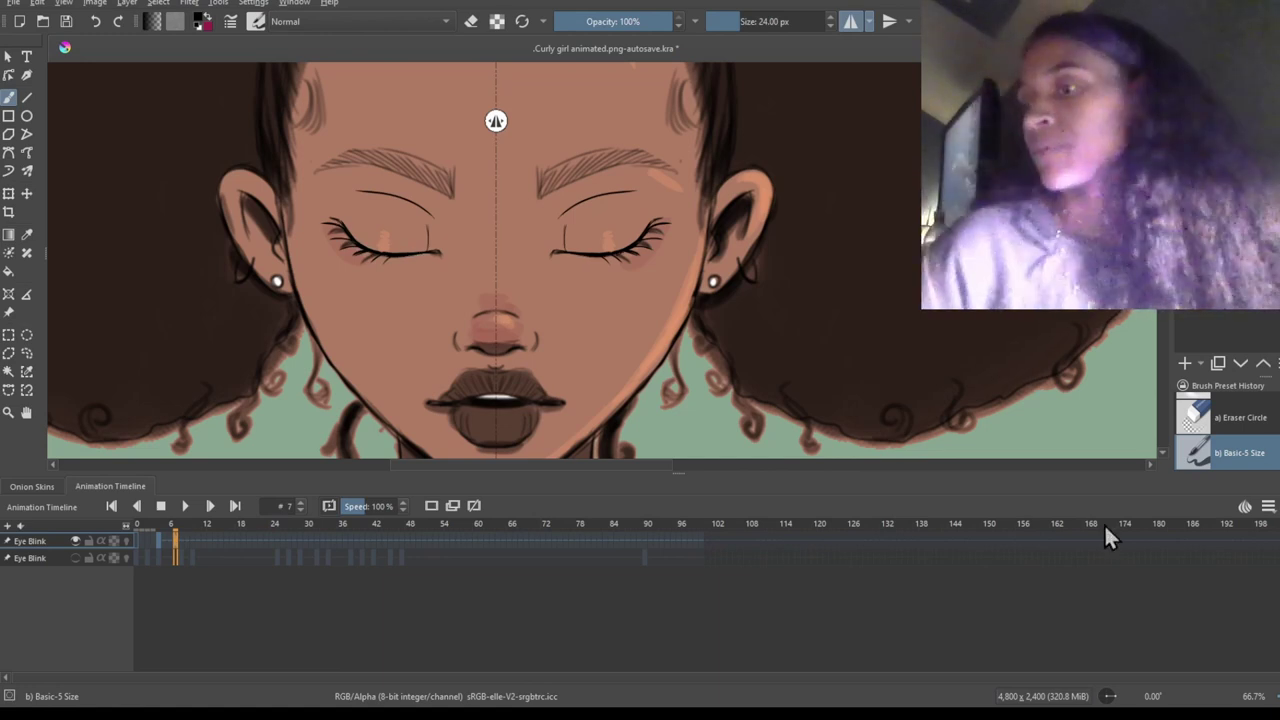
# Compare the partly lowered eyelids at frame 4 with the closed eyes at frame 7 on the timeline.
pyautogui.click(157, 541)
pyautogui.click(137, 539)
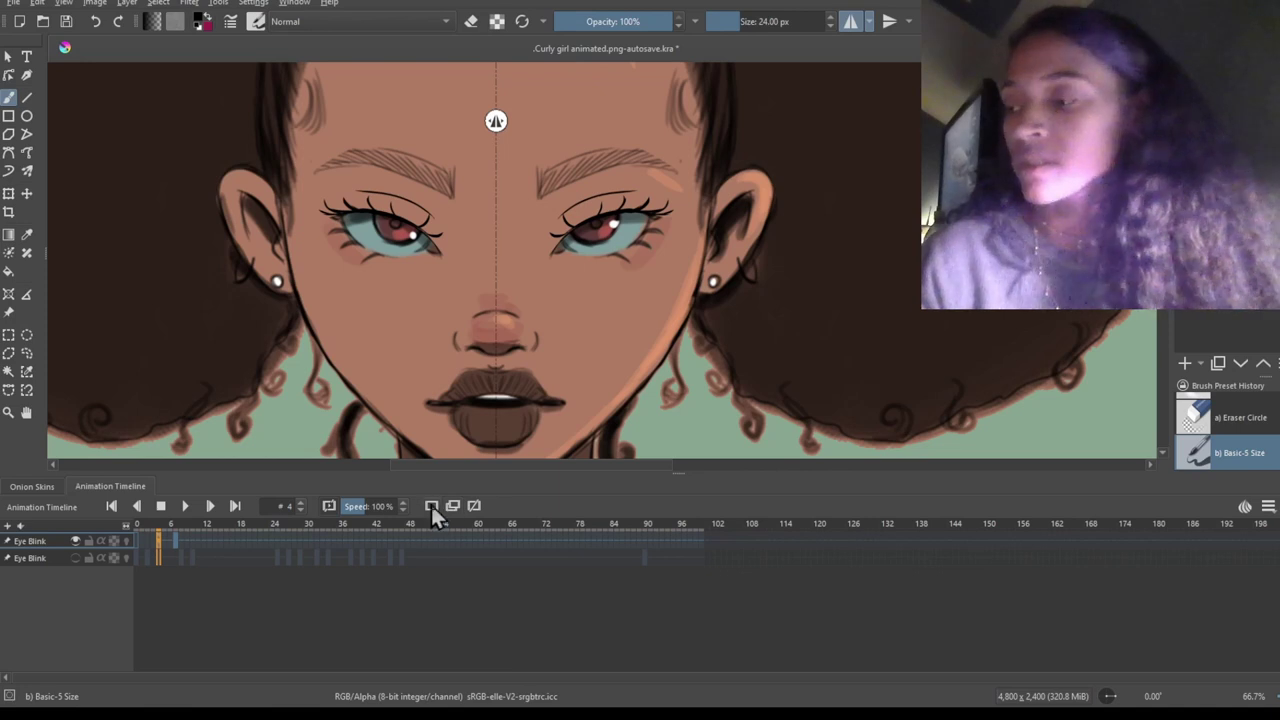
pyautogui.click(160, 540)
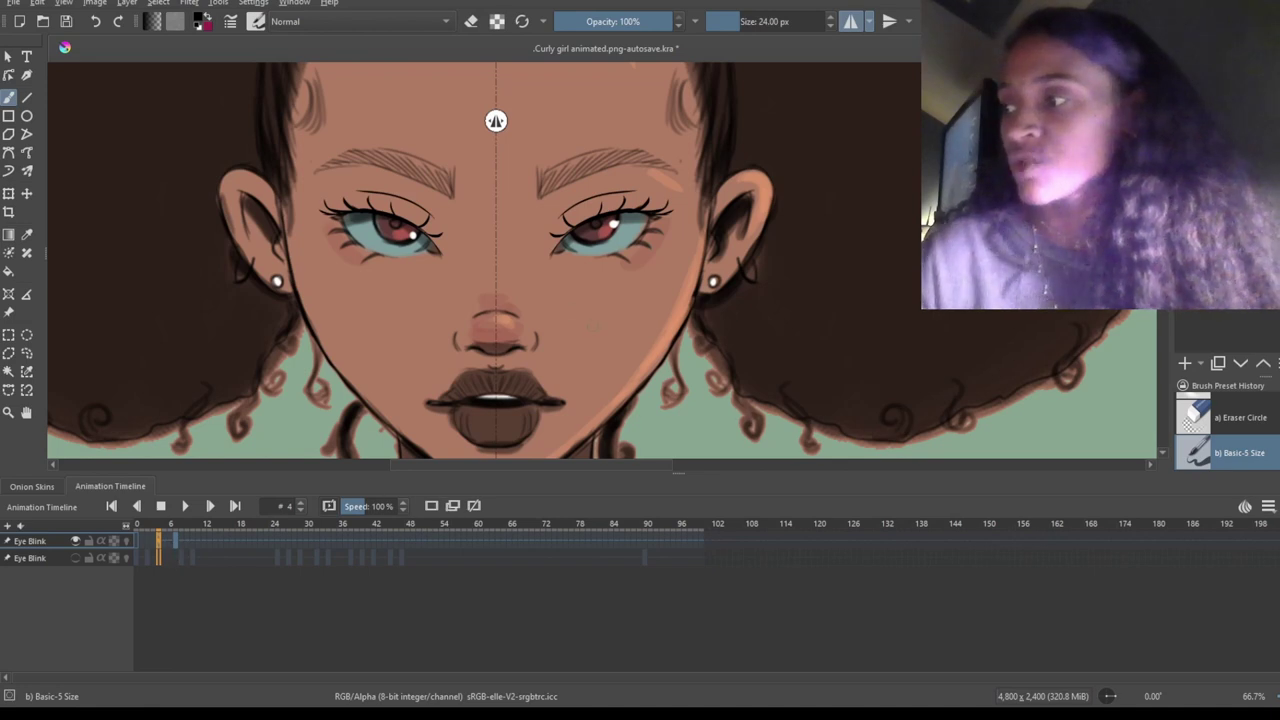
pyautogui.moveTo(577, 335)
pyautogui.mouseDown()
pyautogui.moveTo(593, 314)
pyautogui.moveTo(649, 318)
pyautogui.mouseUp()
pyautogui.hotkey('ctrl', 'z')
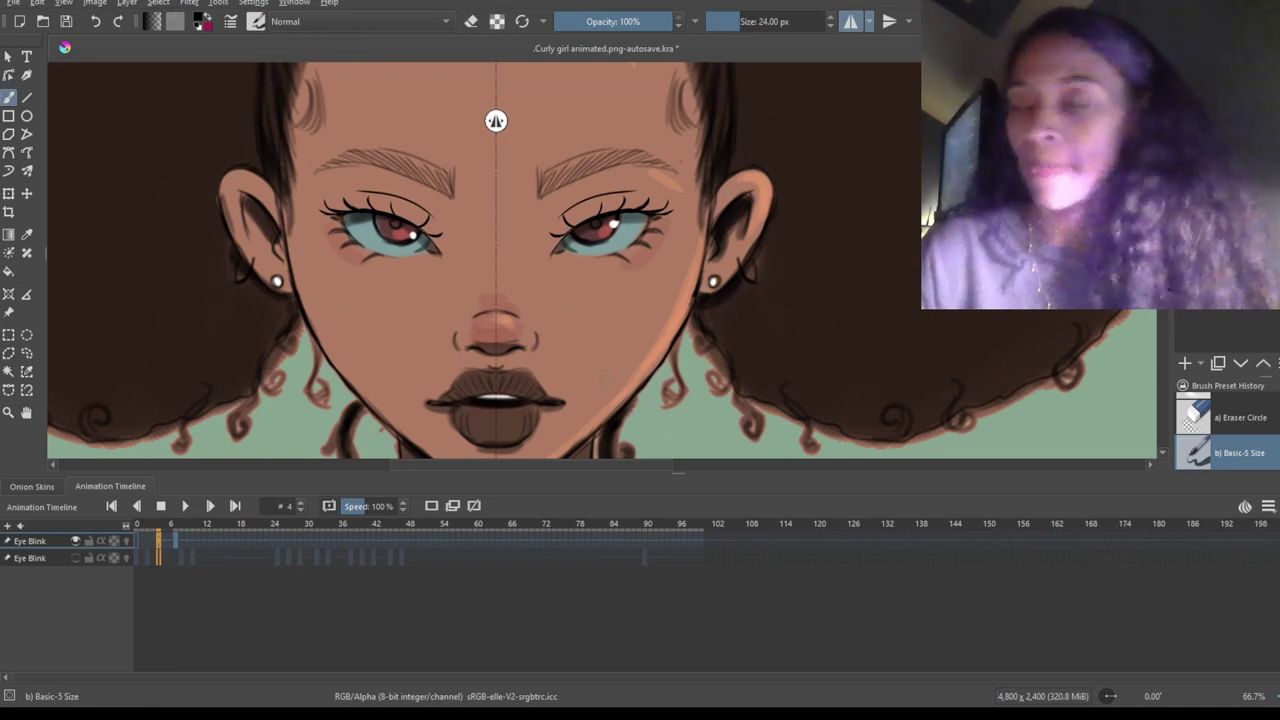
pyautogui.moveTo(172, 542); pyautogui.dragTo(160, 542)
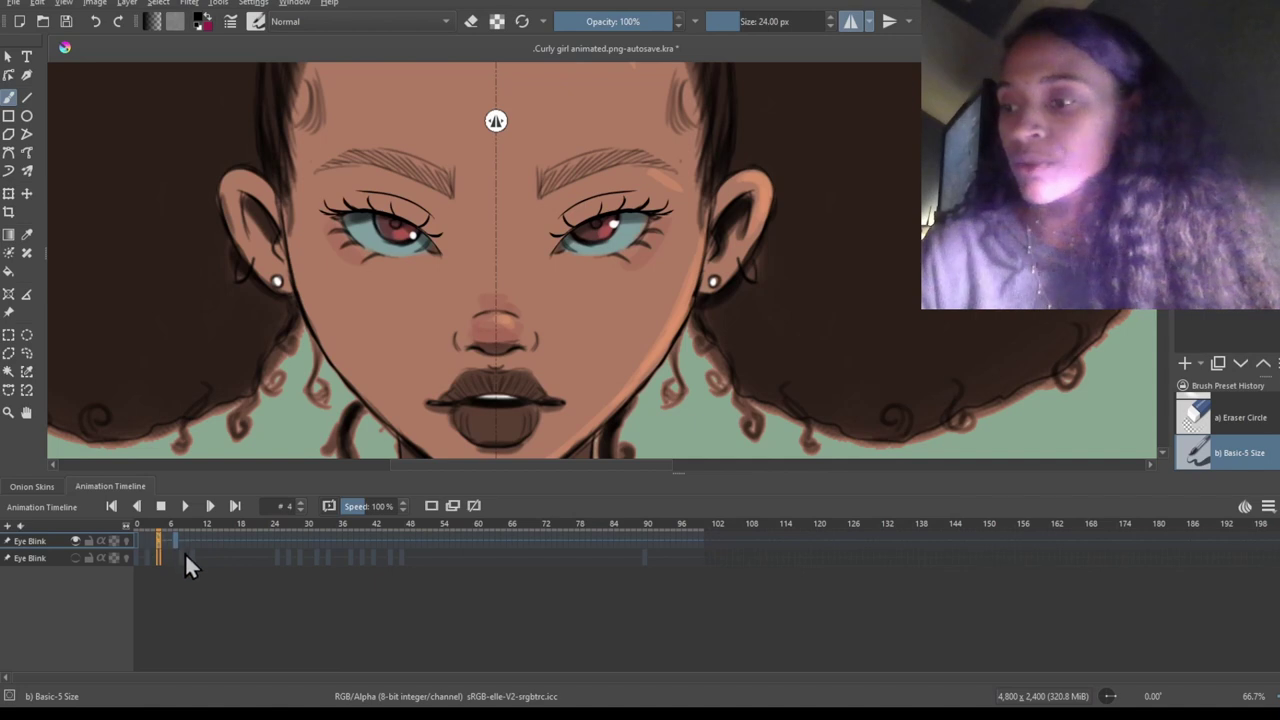
pyautogui.click(175, 540)
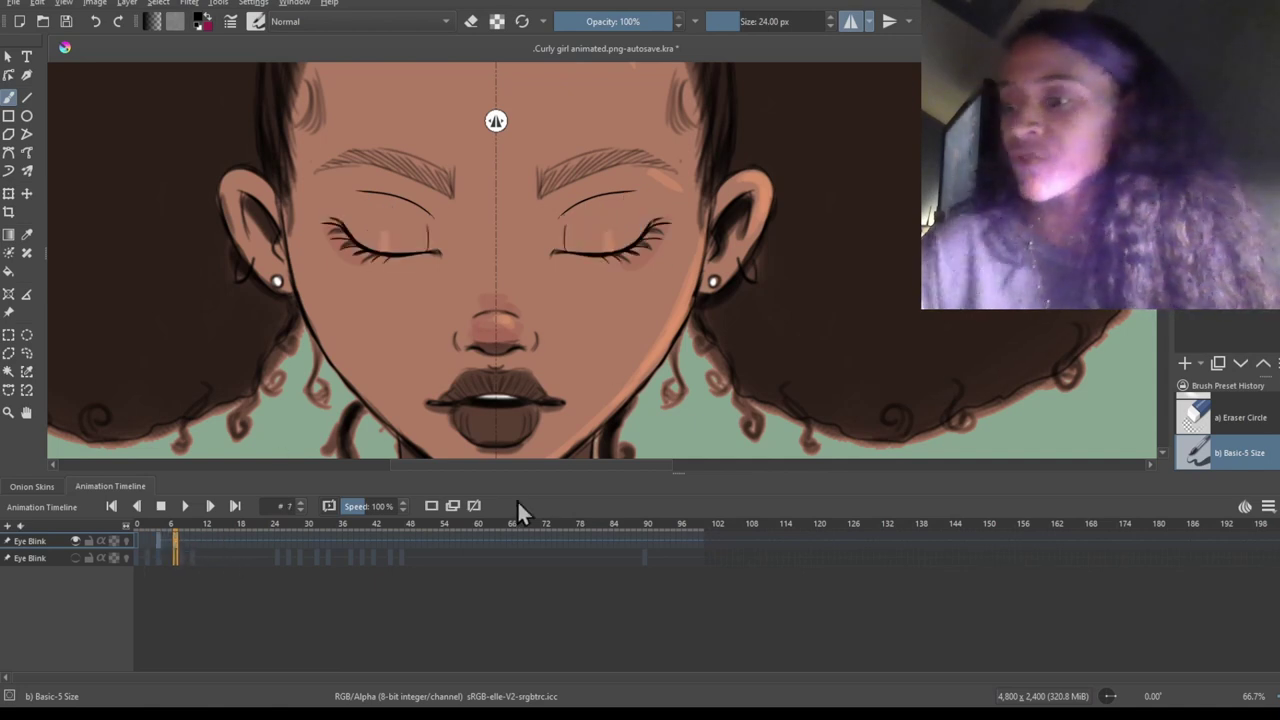
pyautogui.click(158, 541)
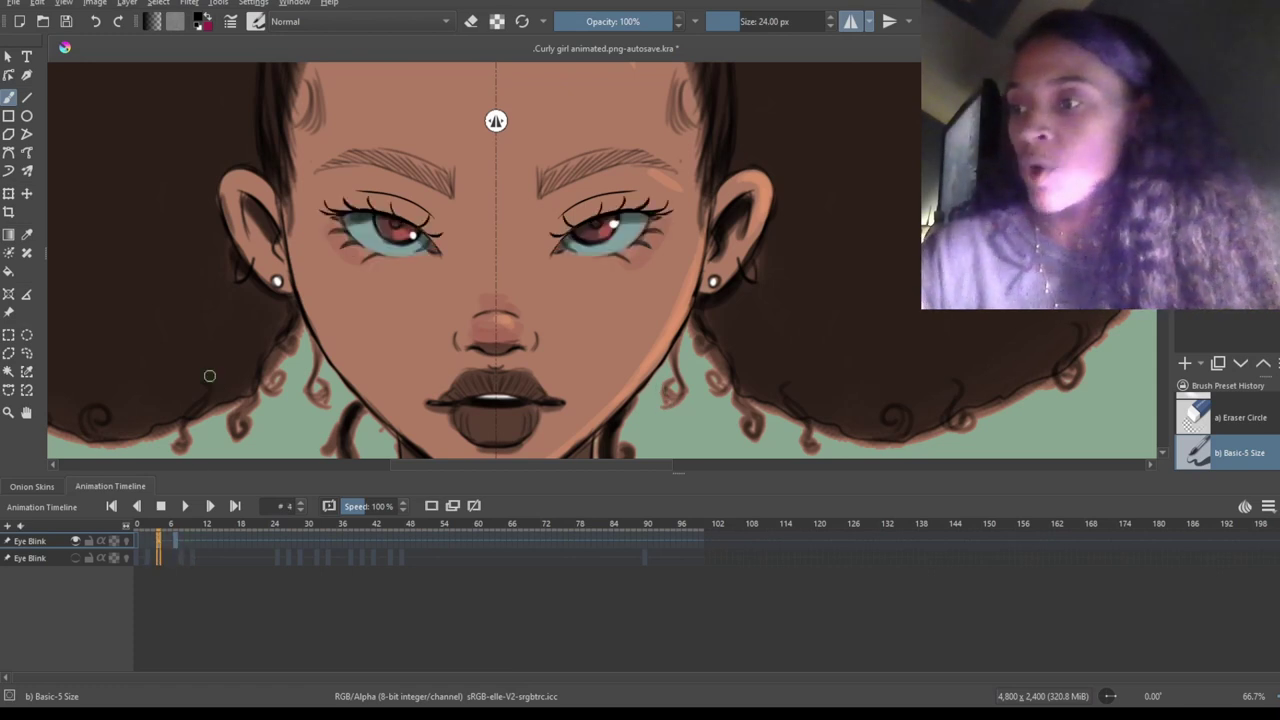
# Place a copy of the partly lowered eyelid keyframe at frame 12 and check it against the earlier blink frames.
pyautogui.click(194, 536)
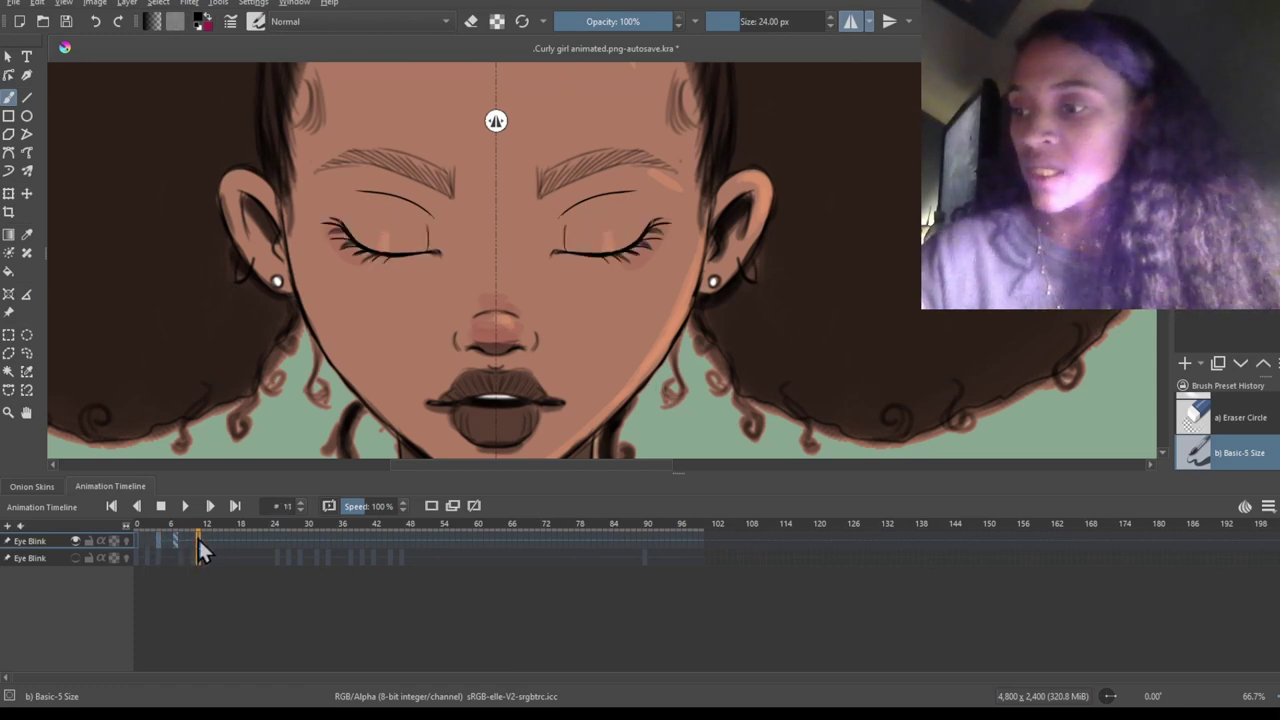
pyautogui.moveTo(198, 537)
pyautogui.mouseDown()
pyautogui.moveTo(182, 540)
pyautogui.moveTo(203, 538)
pyautogui.mouseUp()
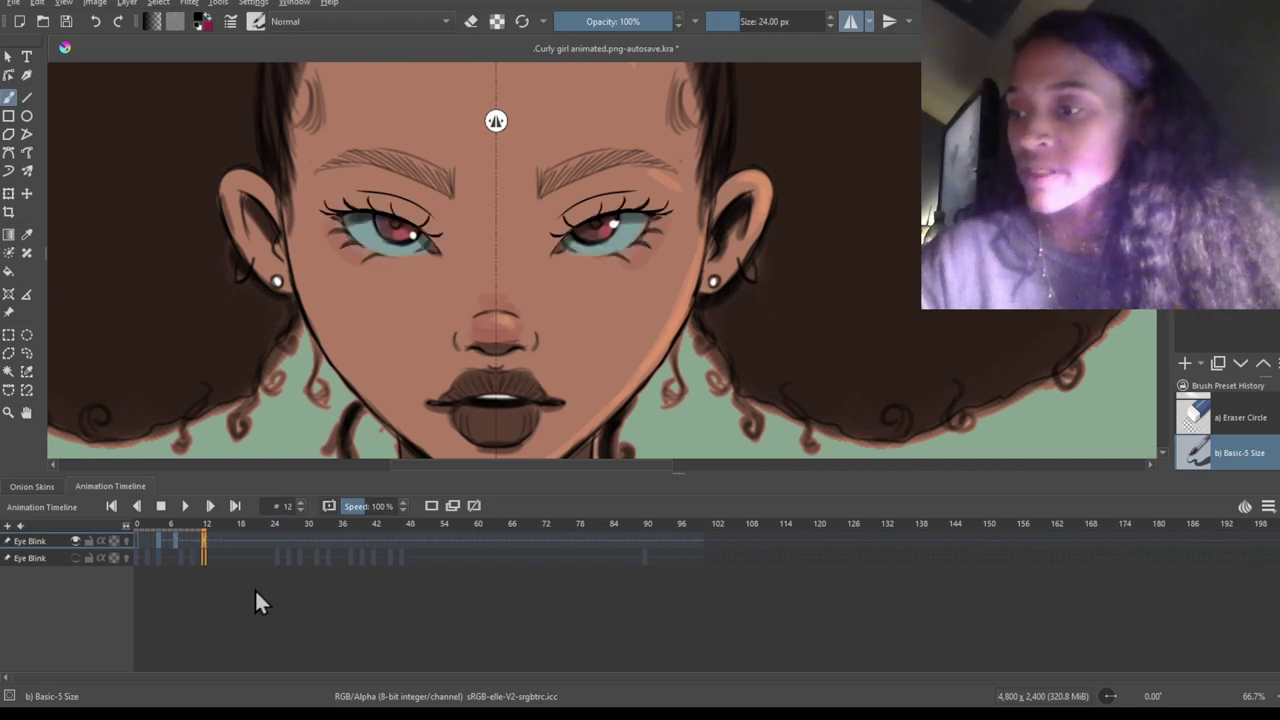
pyautogui.click(204, 540)
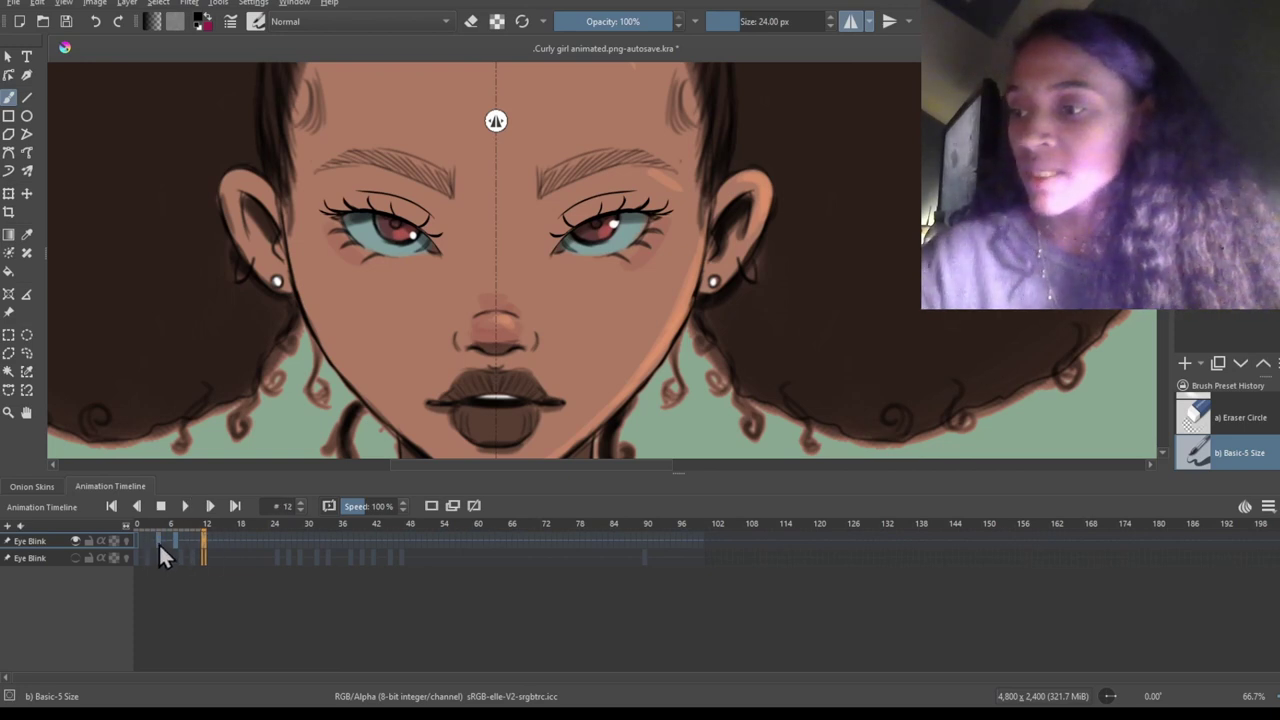
pyautogui.click(159, 541)
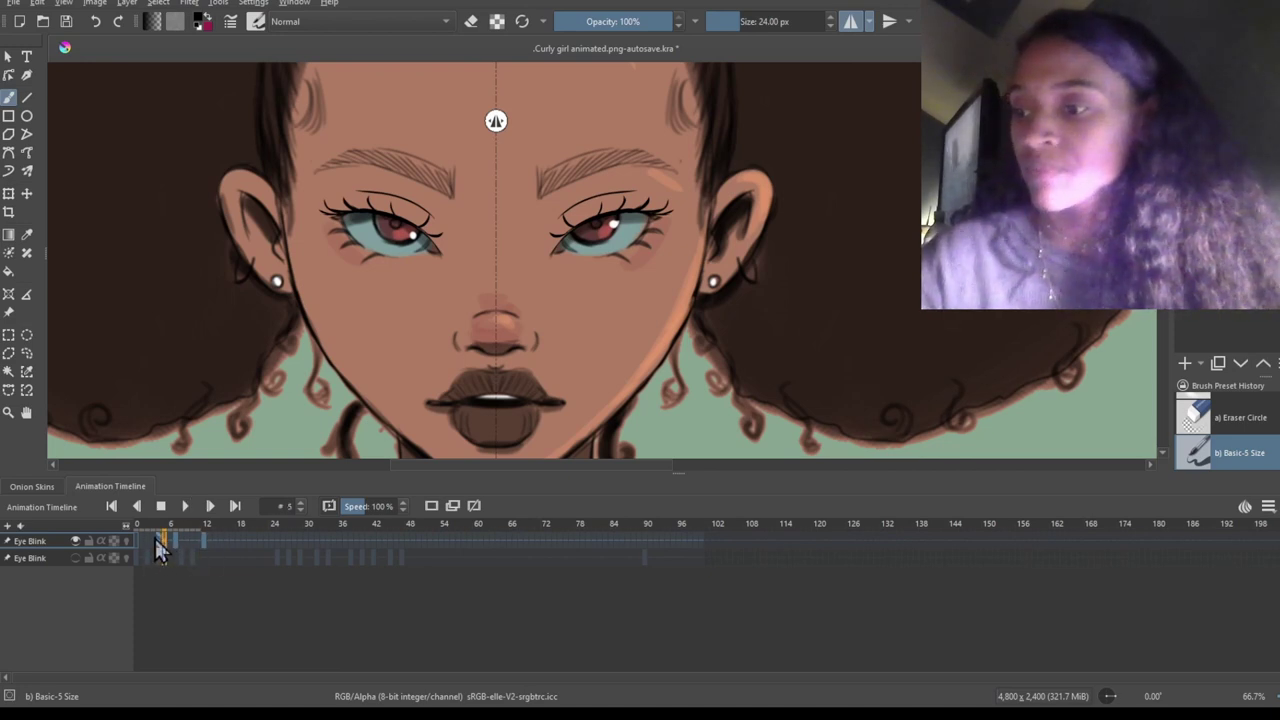
pyautogui.click(158, 541)
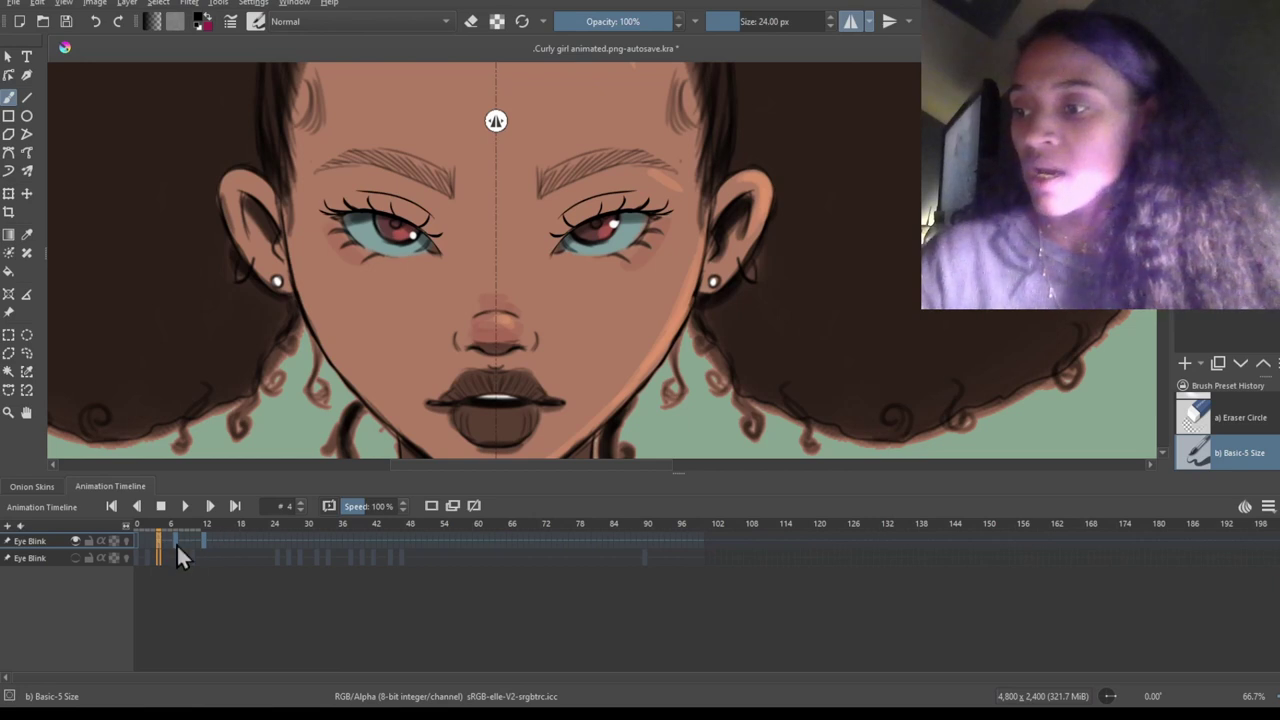
pyautogui.click(177, 541)
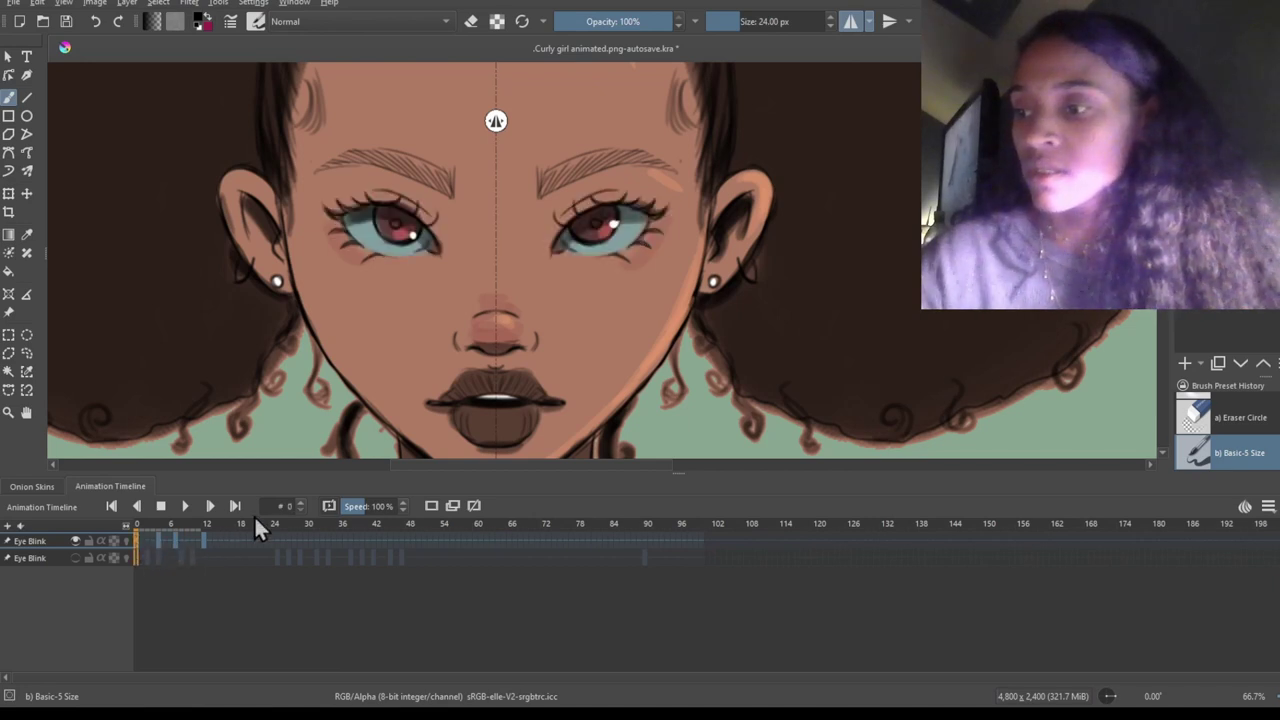
# End the blink with a blank keyframe at frame 15 and play the animation from frame 0.
pyautogui.click(221, 541)
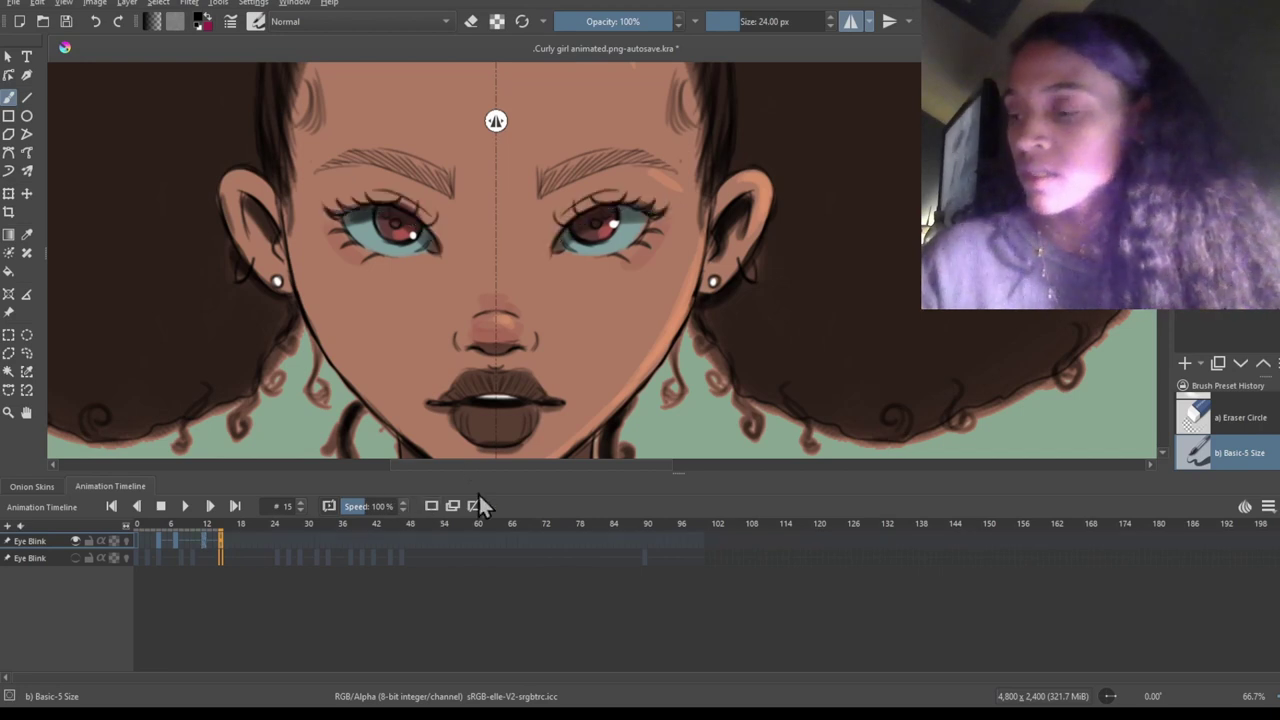
pyautogui.click(207, 541)
pyautogui.click(139, 540)
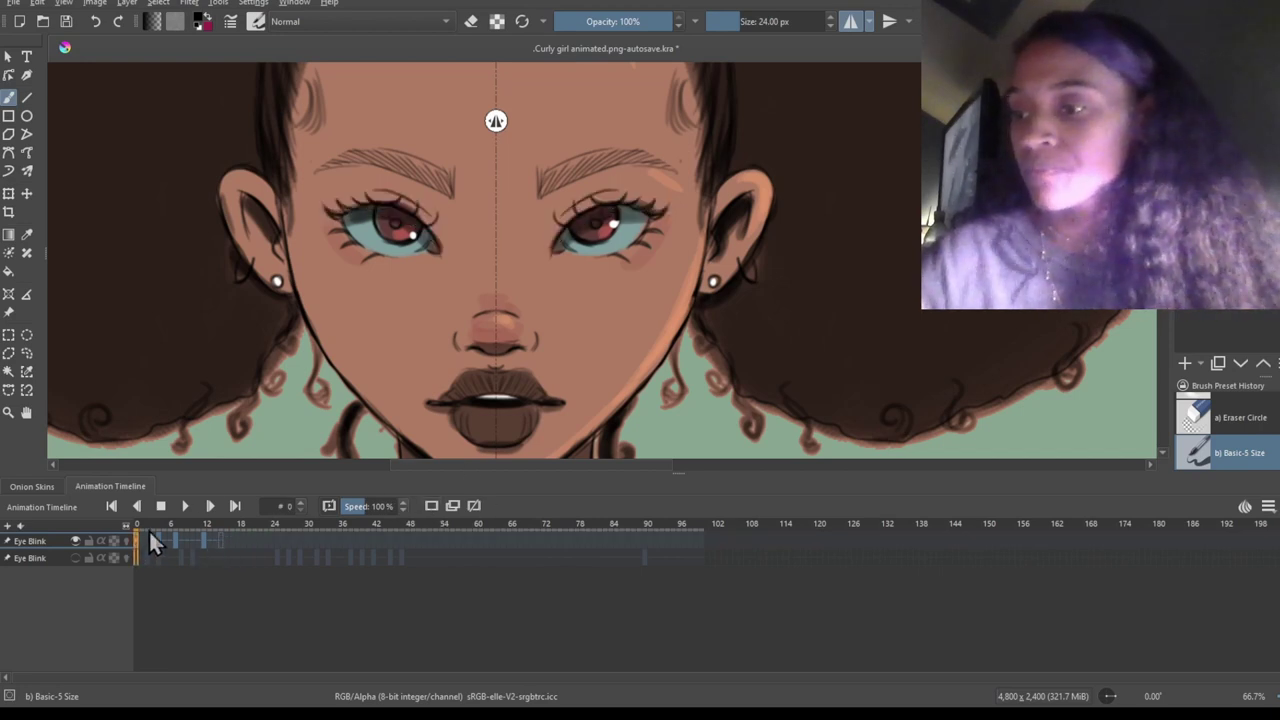
pyautogui.click(186, 506)
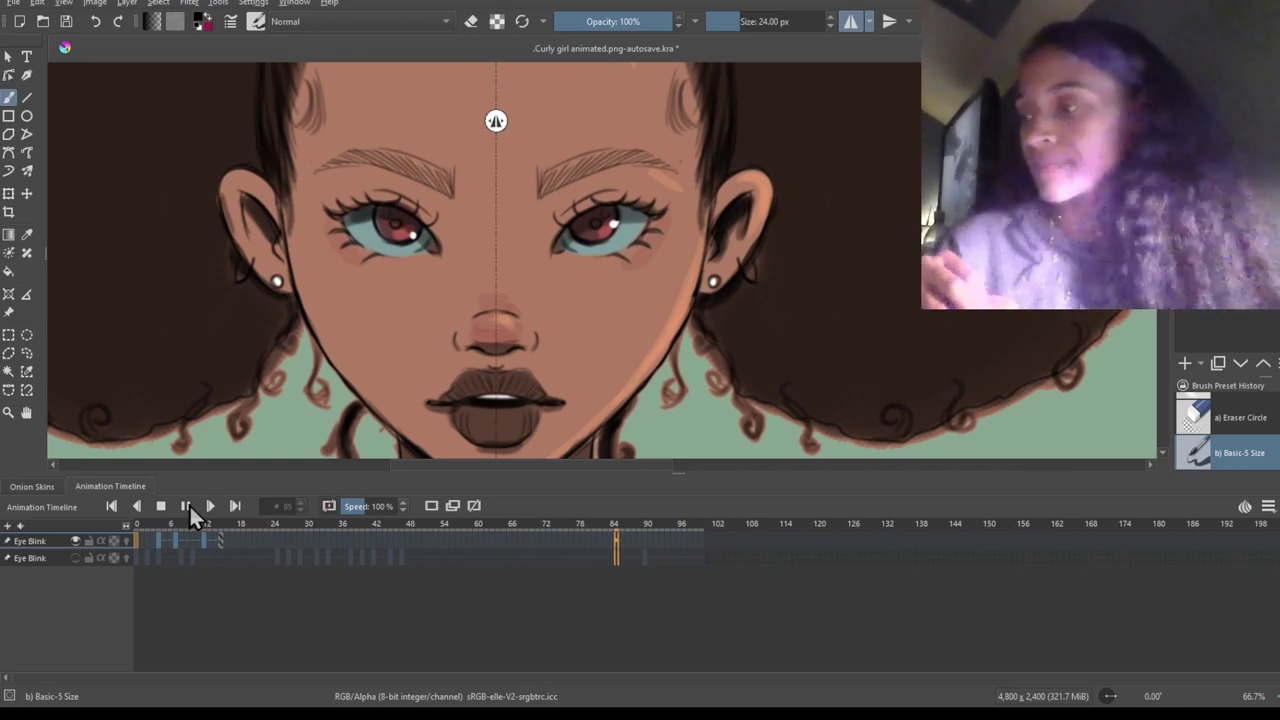
pyautogui.click(189, 504)
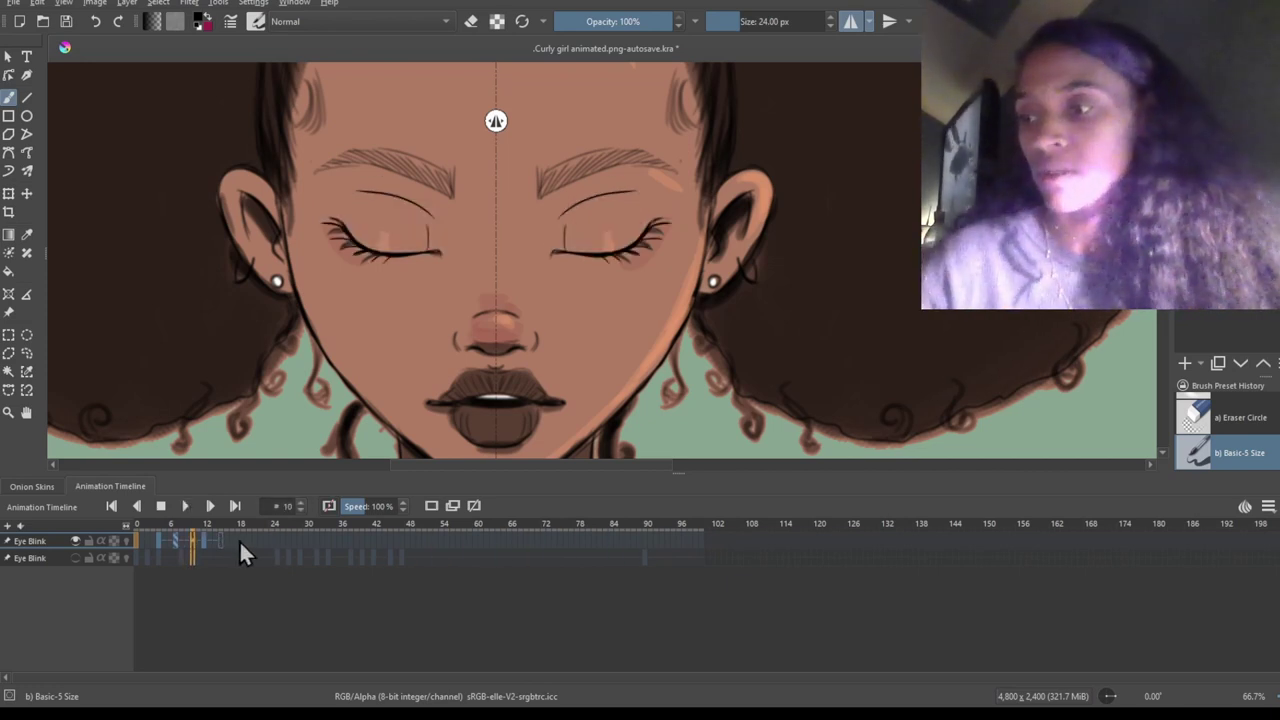
# Copy the blink sequence from frames 0 to 18 and paste it starting at frame 24.
pyautogui.moveTo(238, 541); pyautogui.dragTo(147, 535)
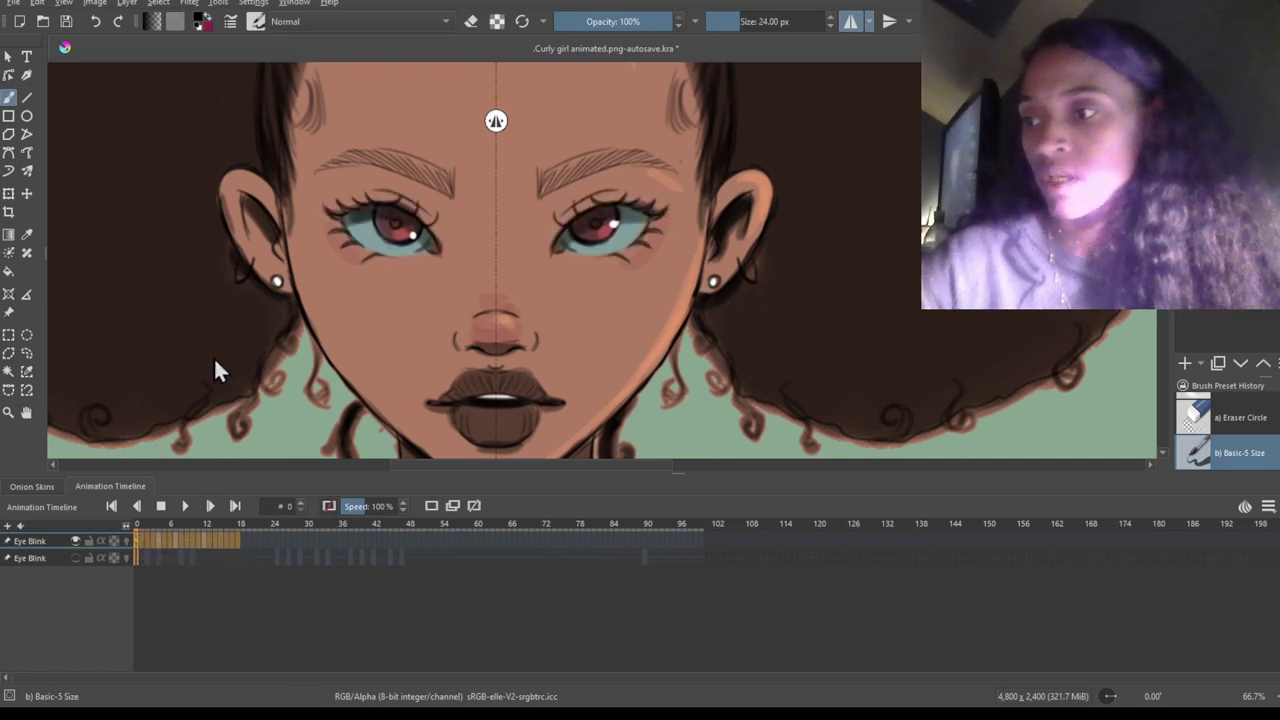
pyautogui.click(273, 525)
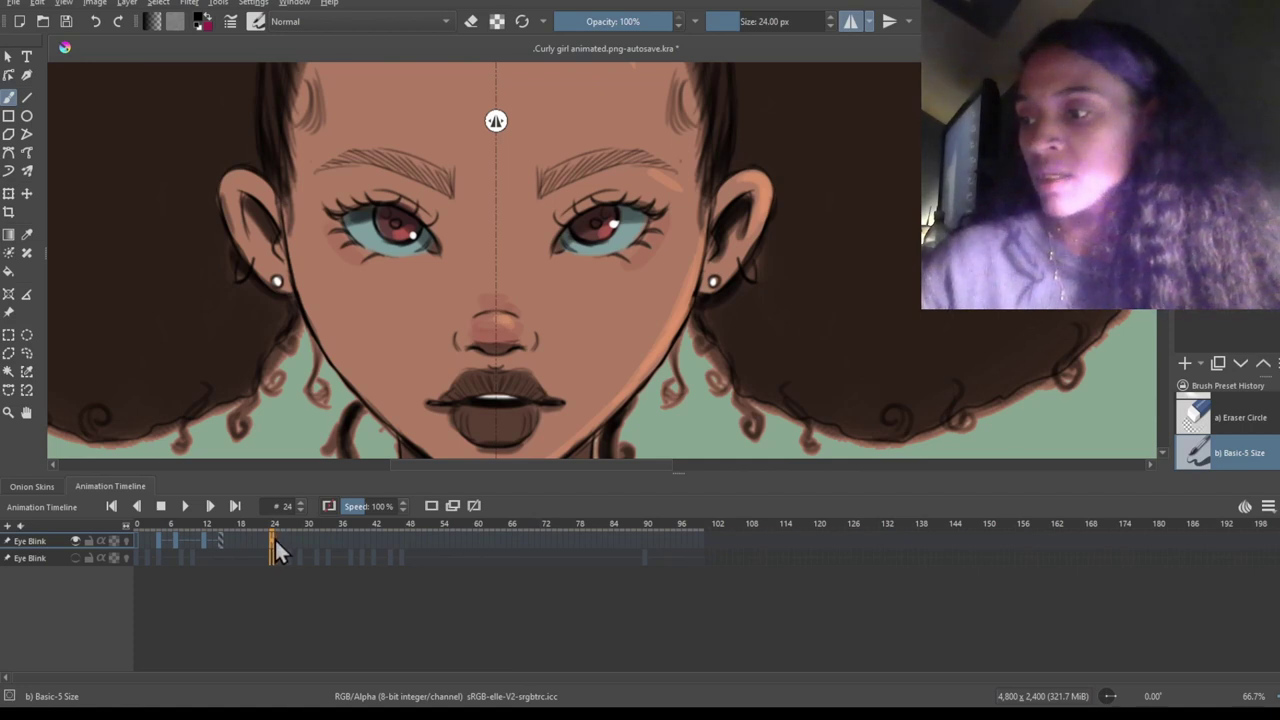
pyautogui.hotkey('ctrl', 'v')
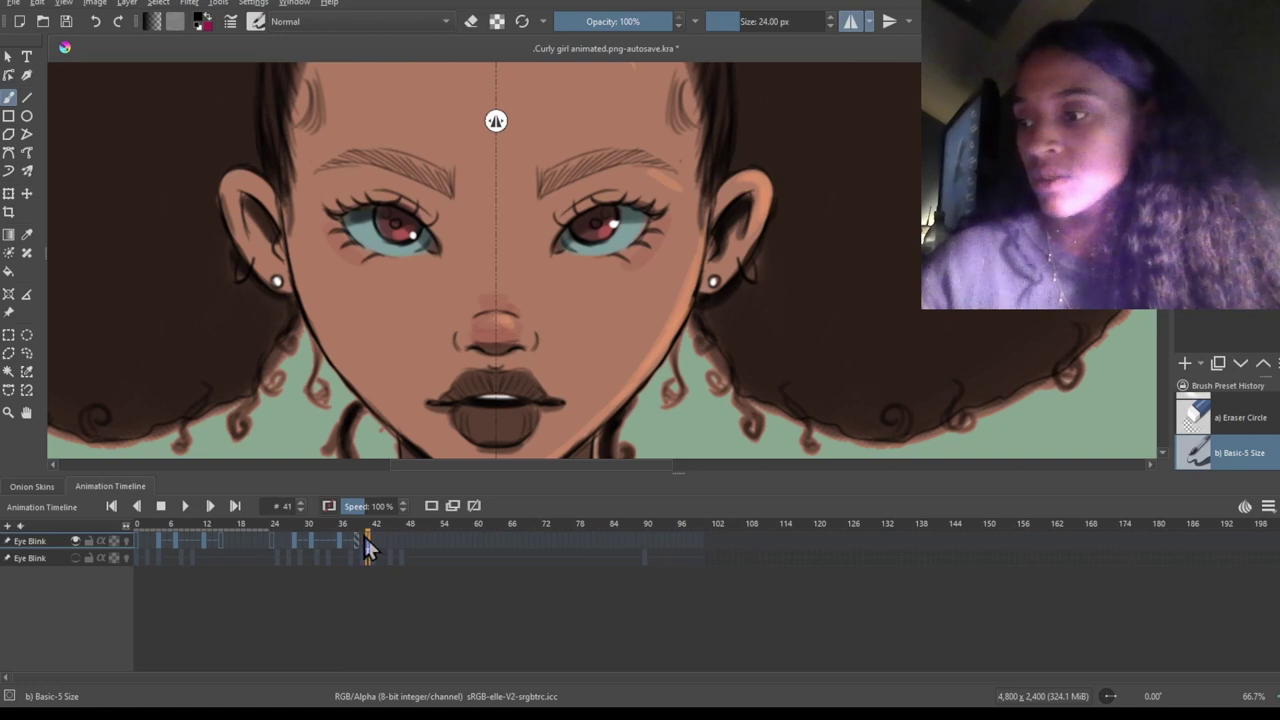
# Copy the second blink's frames, from 24 to 41, and paste them starting at frame 47.
pyautogui.moveTo(368, 540); pyautogui.dragTo(276, 540)
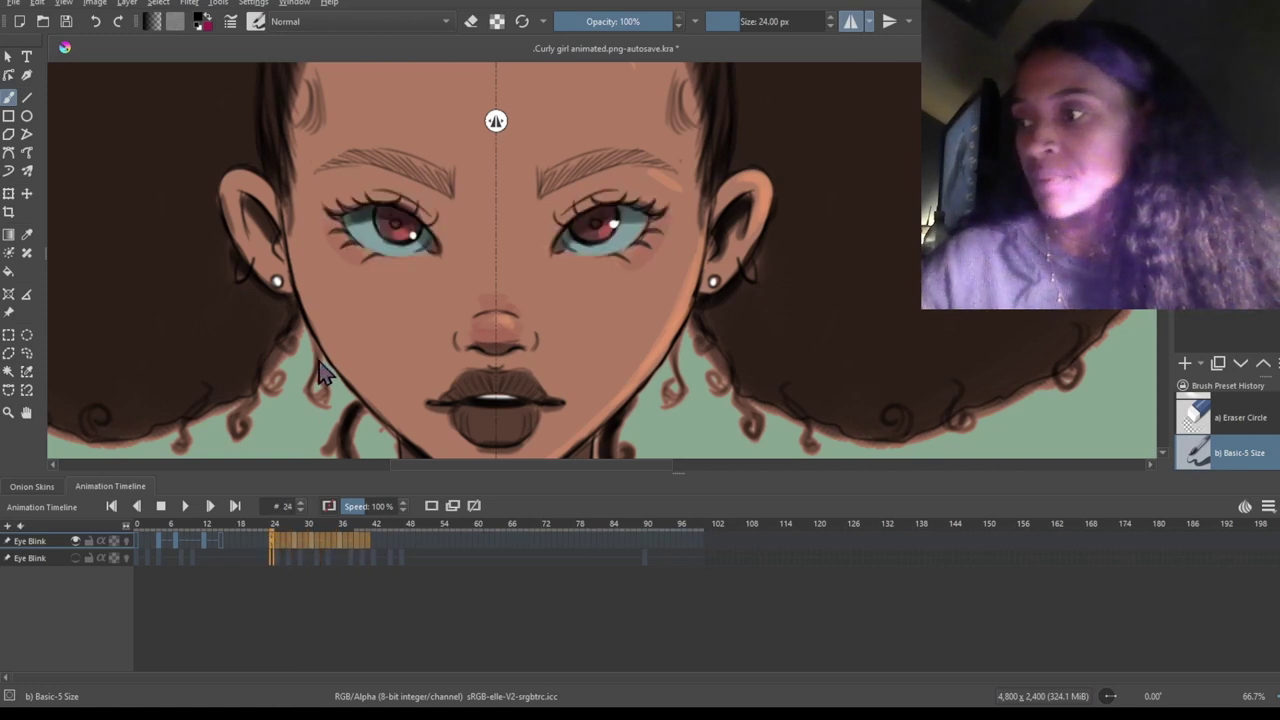
pyautogui.click(399, 541)
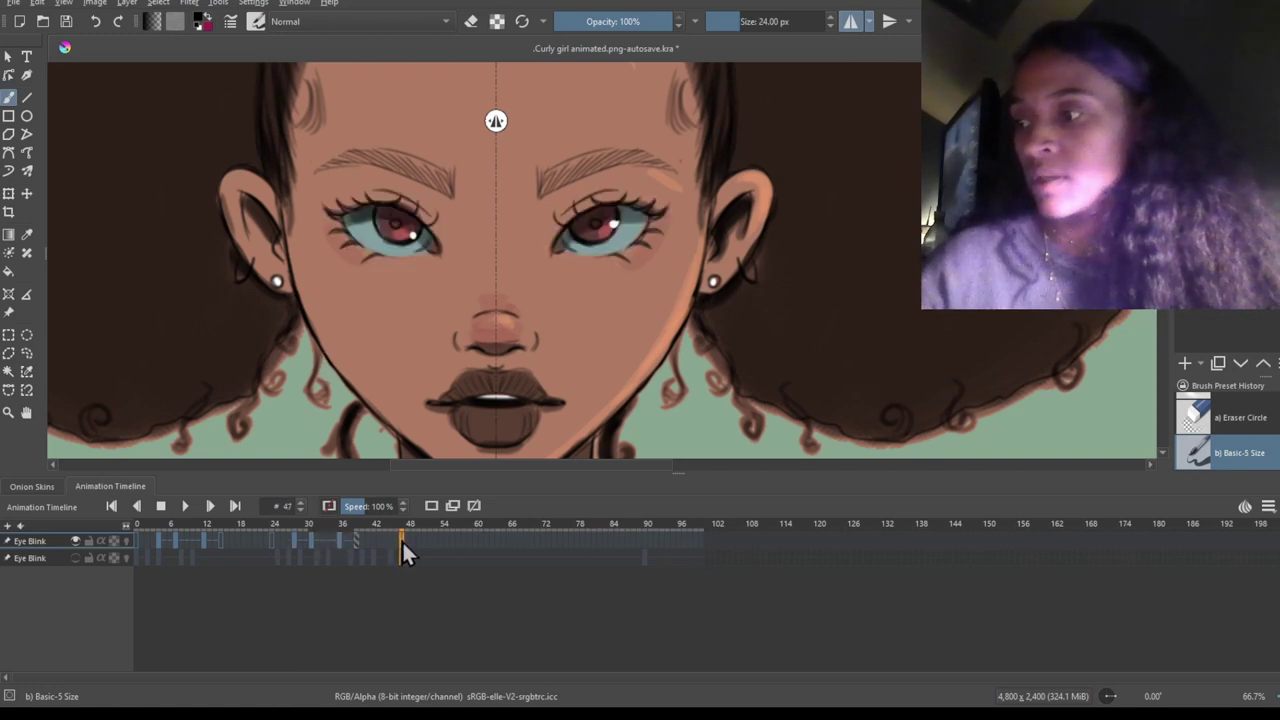
pyautogui.click(403, 541)
pyautogui.hotkey('ctrl', 'v')
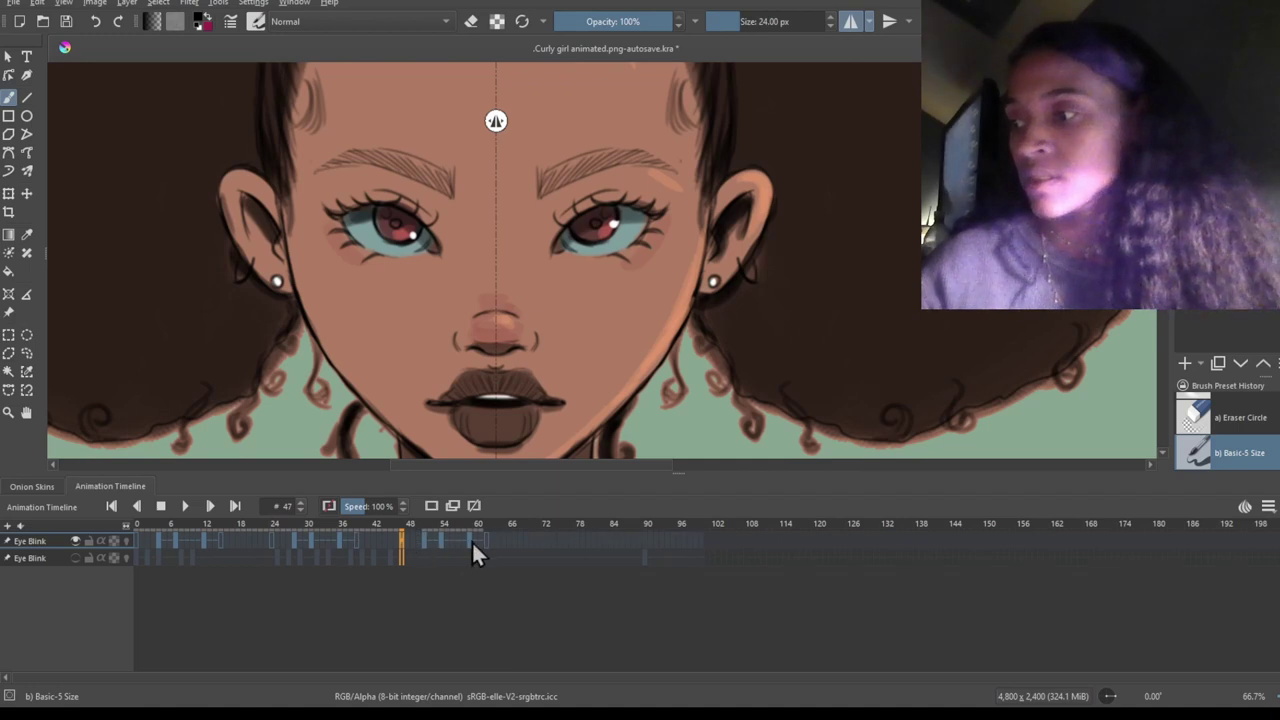
# Shorten the third blink by moving its first half-lid keyframe to frame 52 and its ending blank keyframe to frame 61.
pyautogui.click(413, 540)
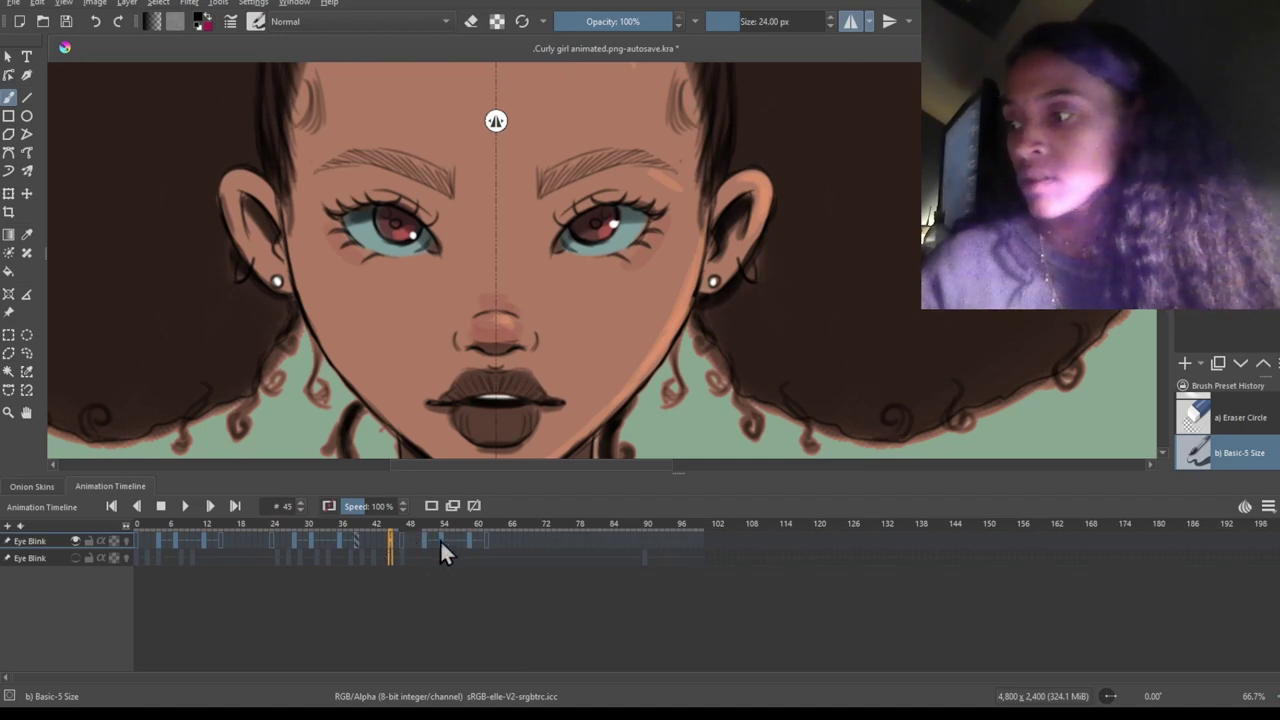
pyautogui.click(446, 541)
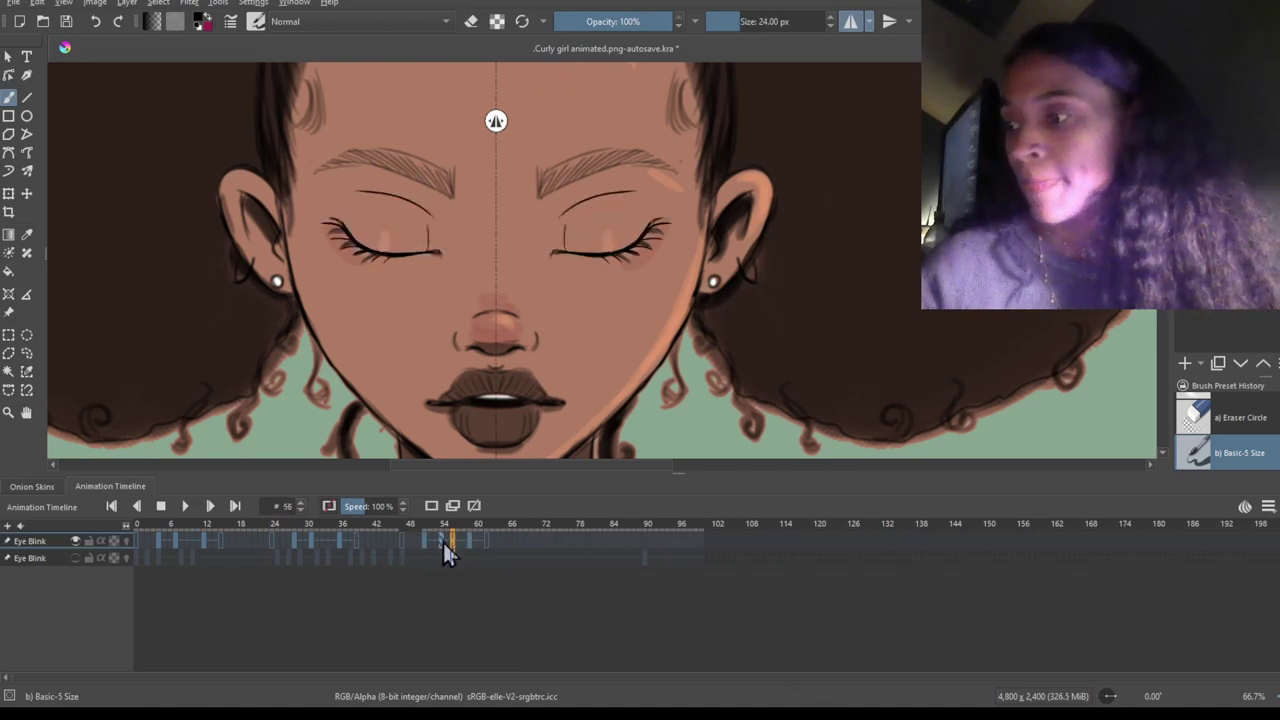
pyautogui.moveTo(426, 541); pyautogui.dragTo(430, 550)
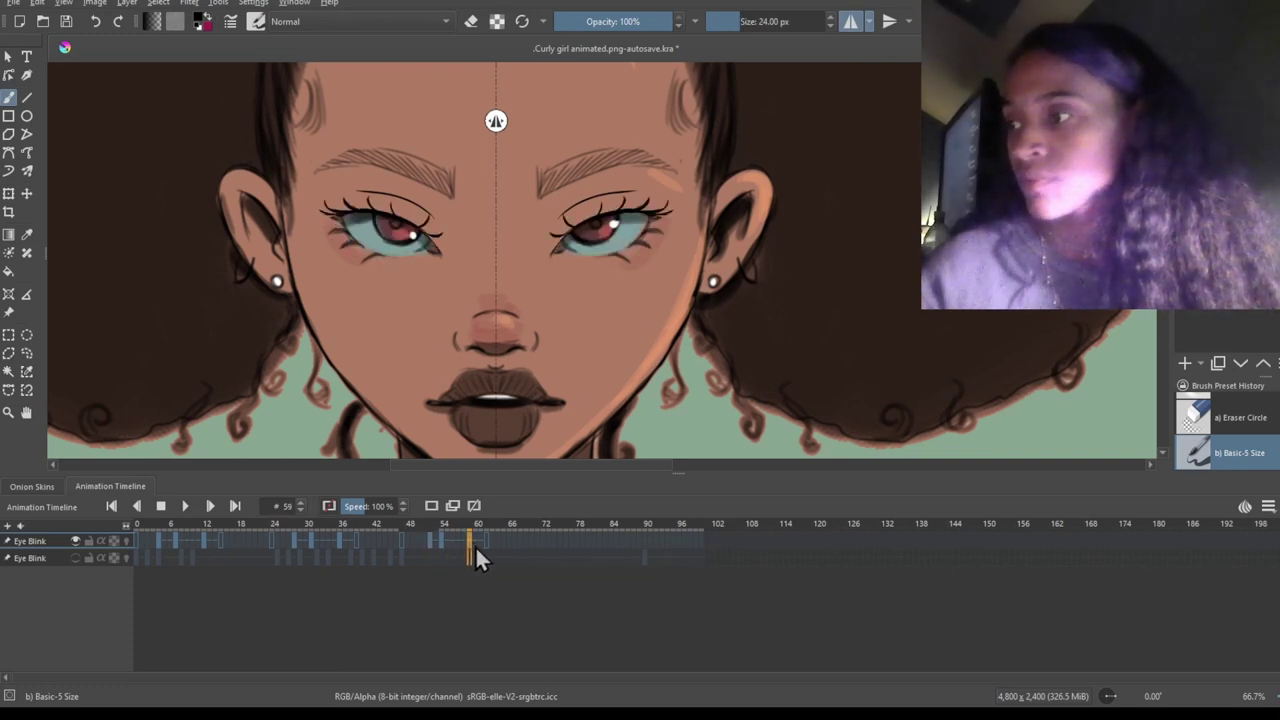
pyautogui.click(480, 543)
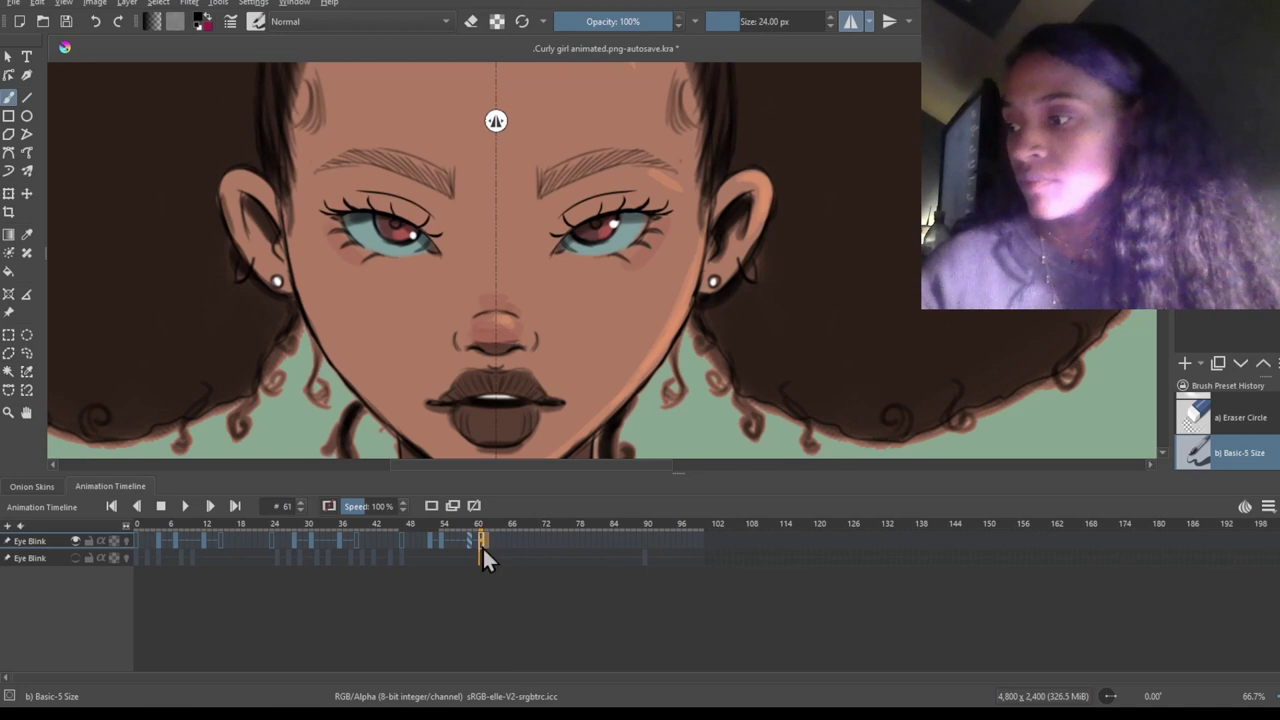
# Play the animation from the start with the whole character in view to check the timing of the three blinks.
pyautogui.click(161, 510)
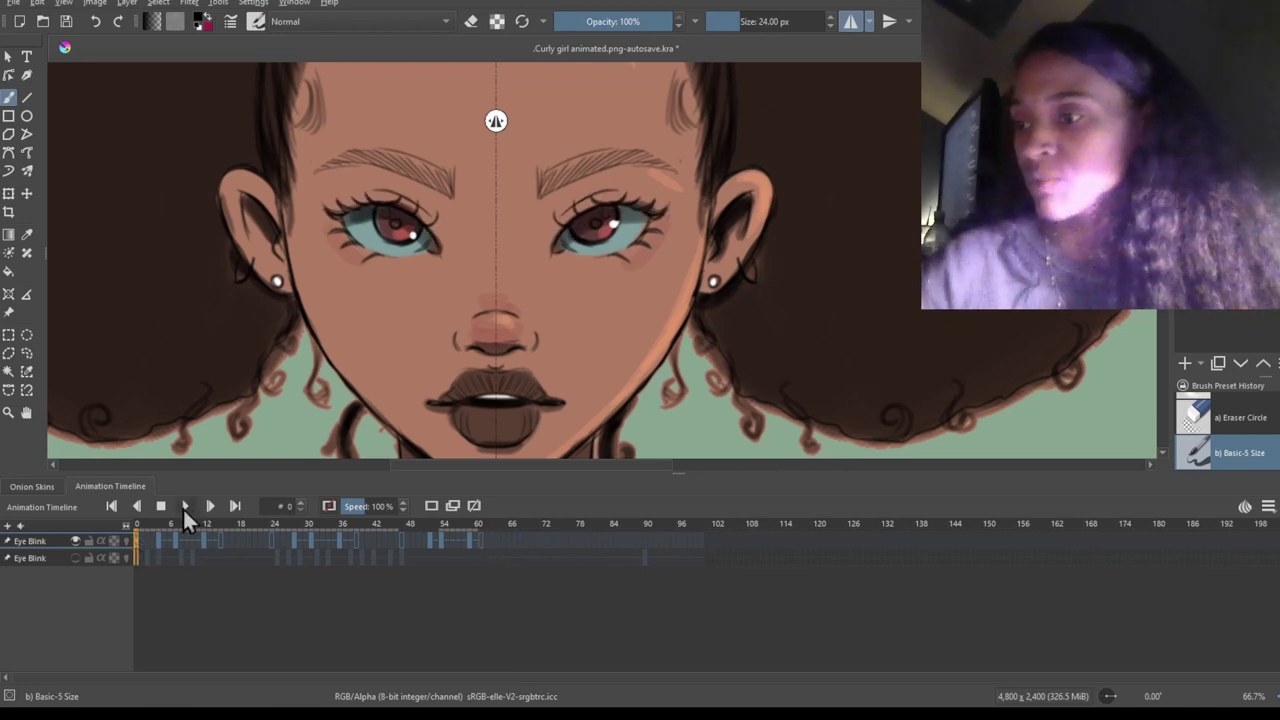
pyautogui.click(184, 507)
pyautogui.press('-')
pyautogui.press('-')
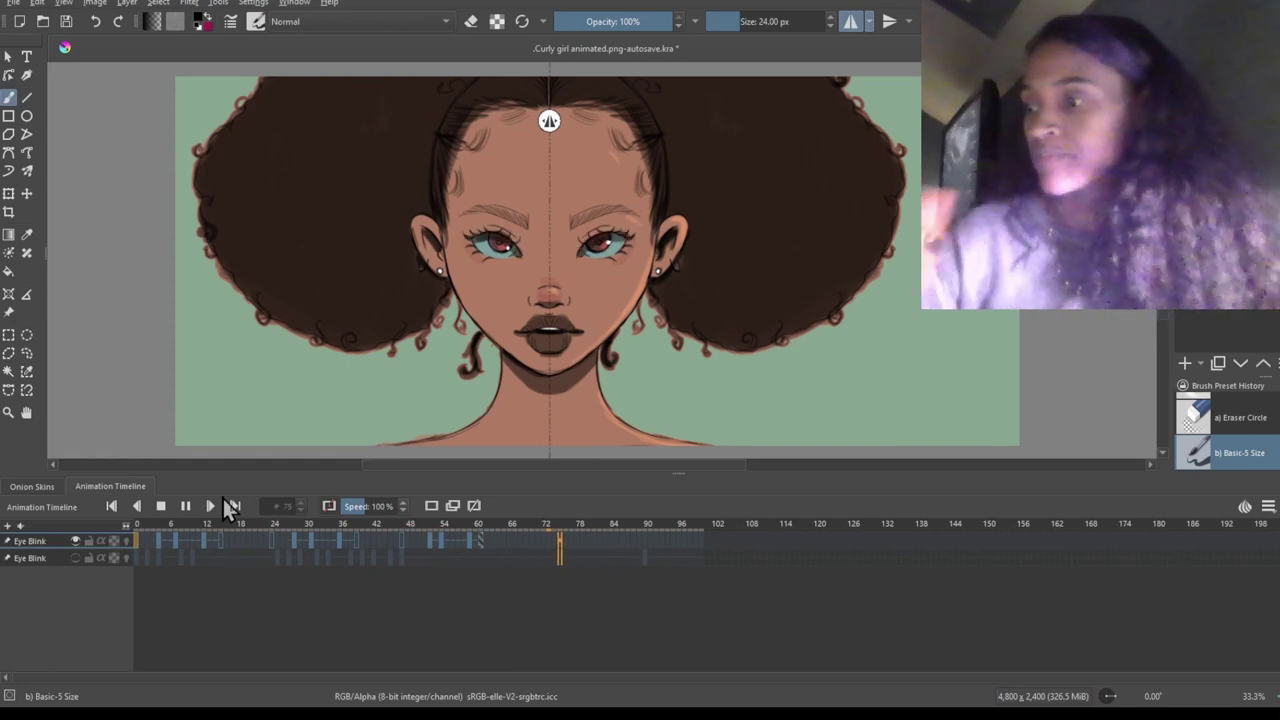
pyautogui.click(190, 505)
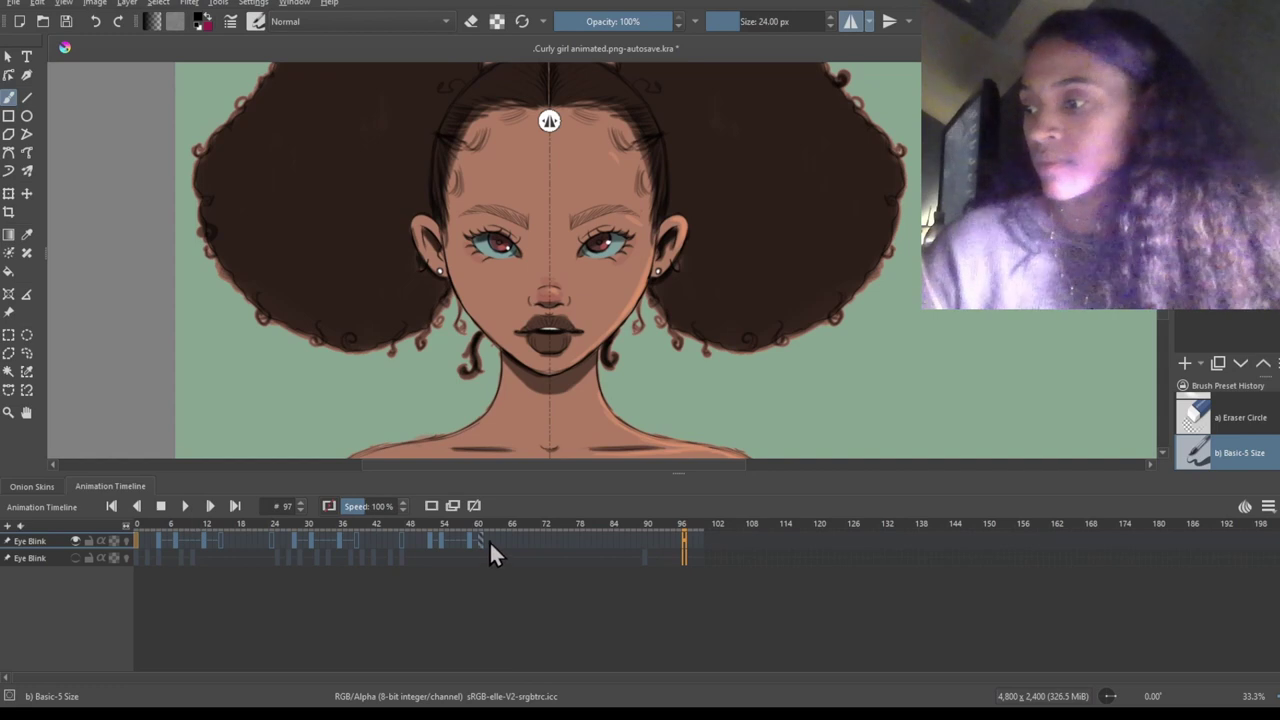
# Move the third blink's last two keyframes to frames 57 and 59, and paste a copy of that blink at frame 62.
pyautogui.click(441, 543)
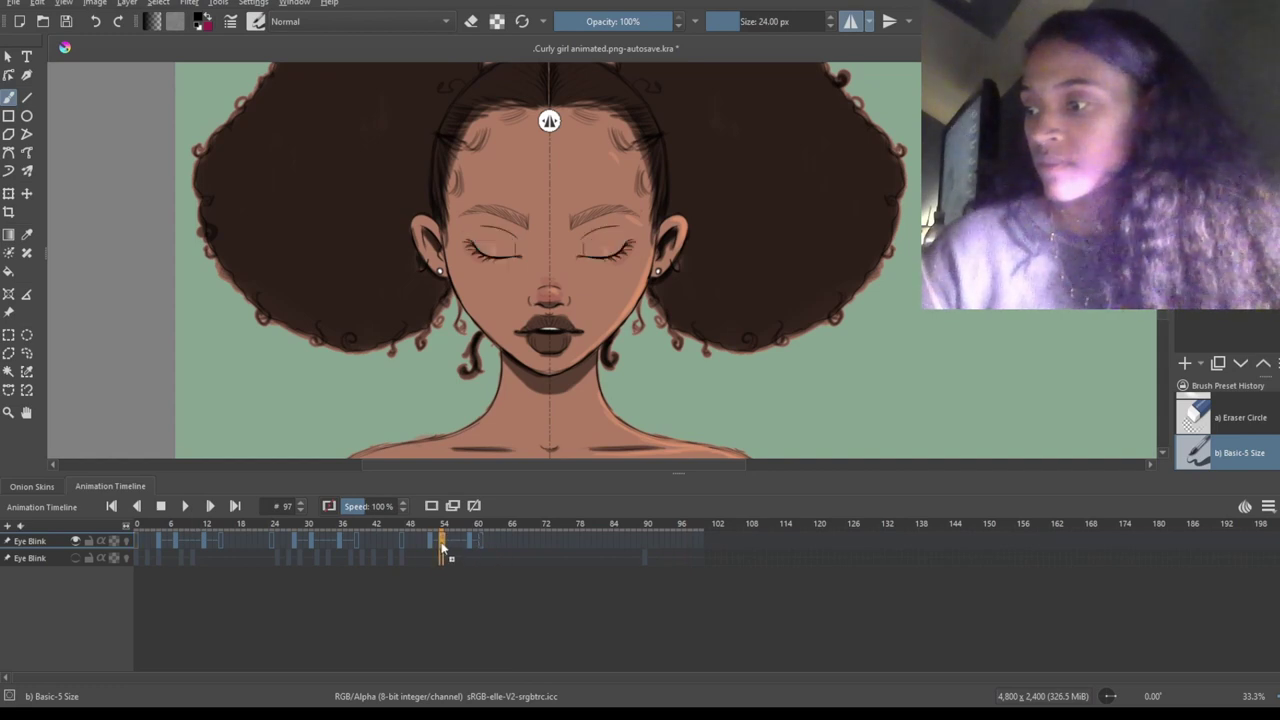
pyautogui.click(461, 542)
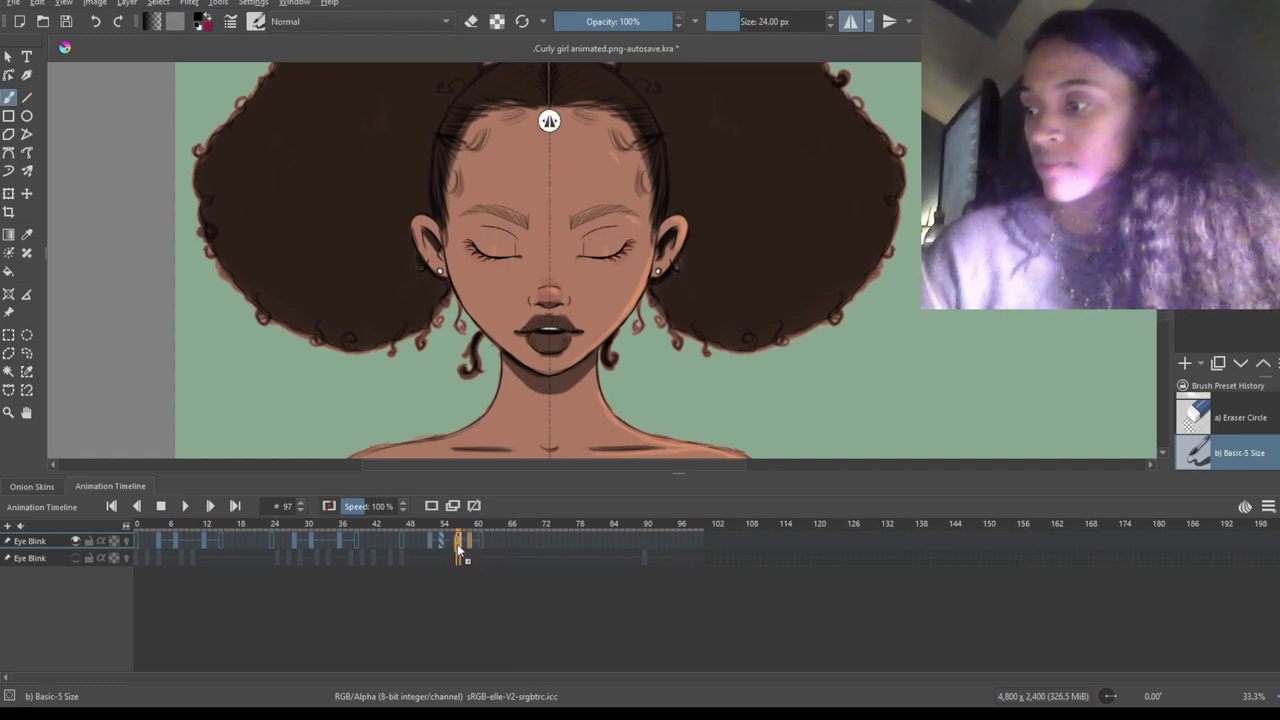
pyautogui.moveTo(481, 542); pyautogui.dragTo(431, 541)
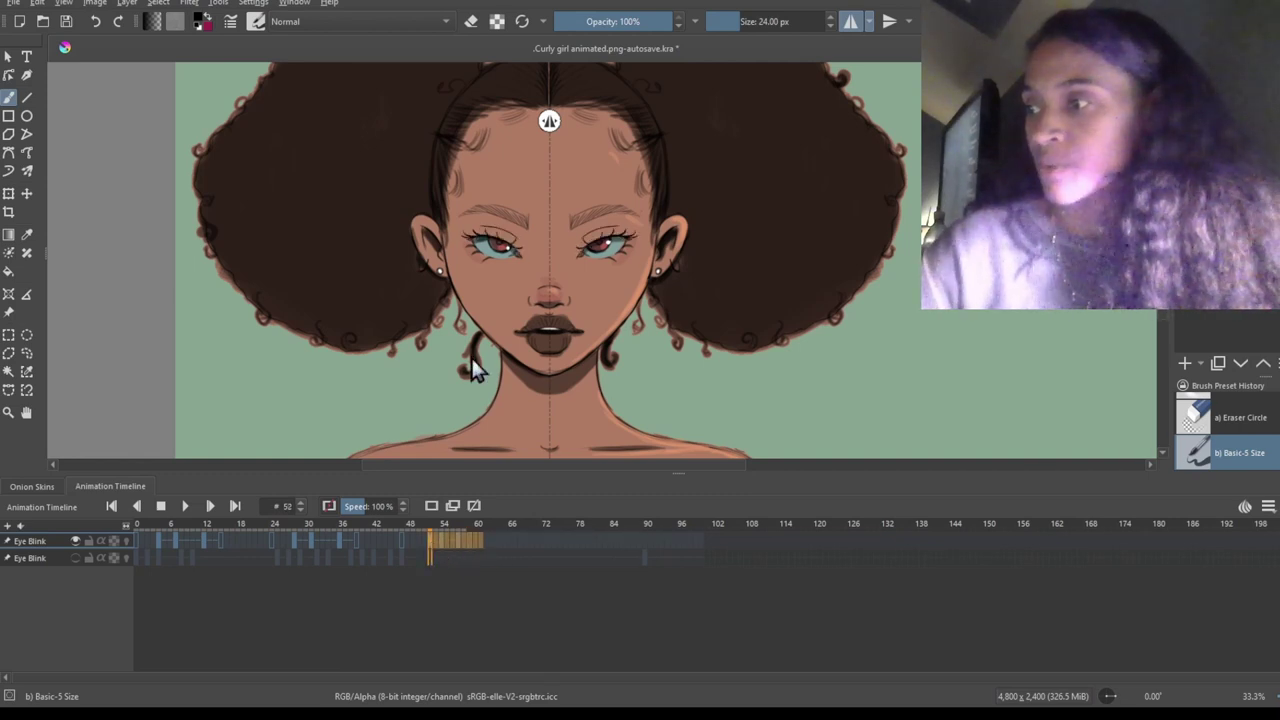
pyautogui.click(489, 542)
pyautogui.rightClick(491, 536)
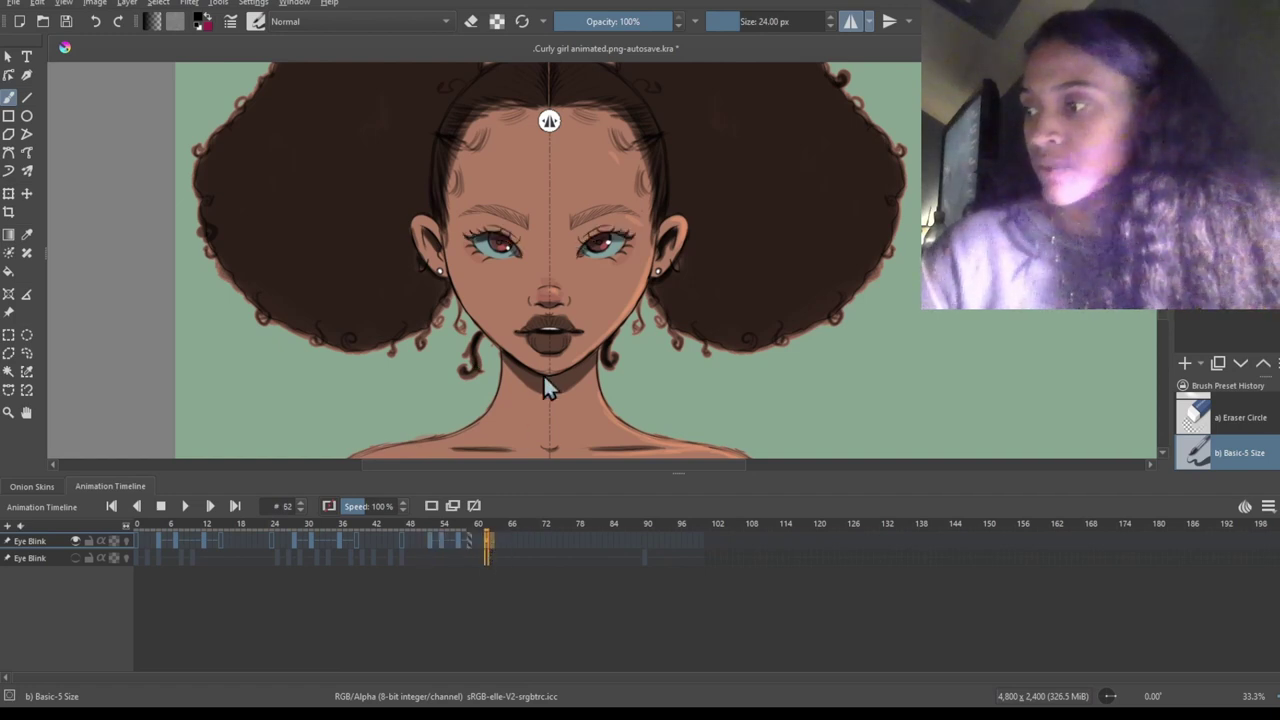
pyautogui.click(543, 390)
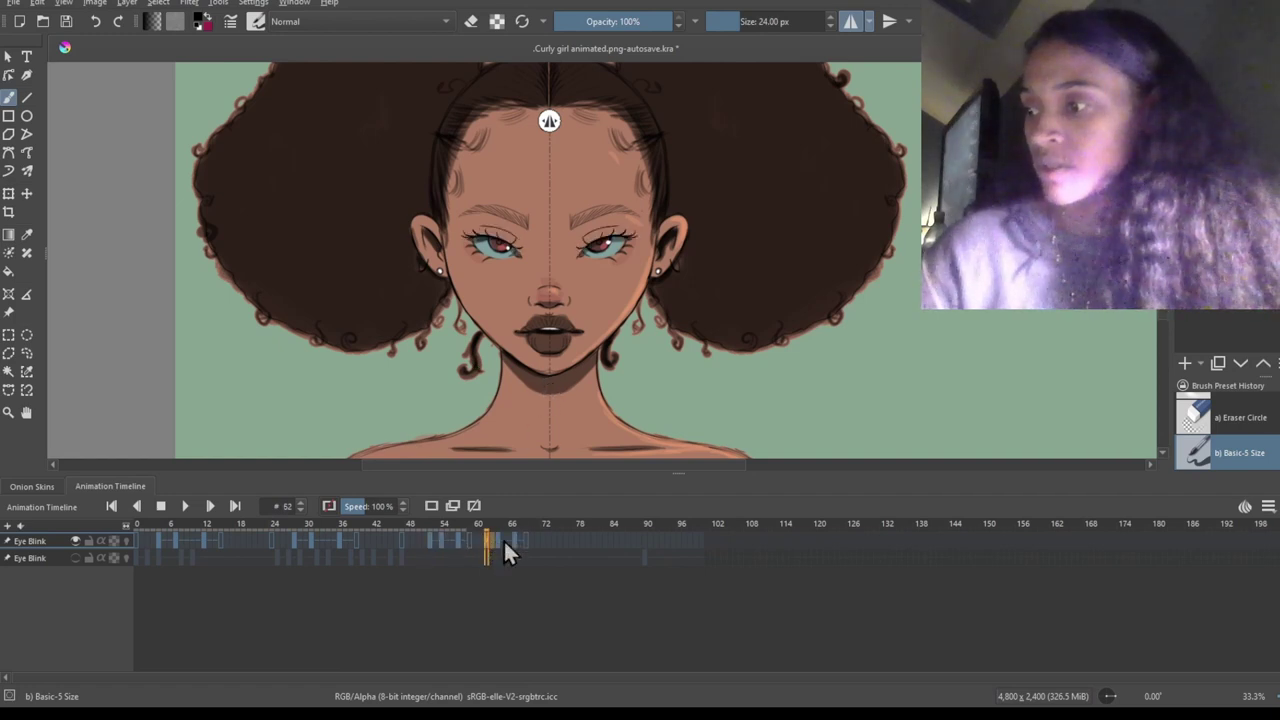
# Play back the animation from frame 0 to review the blinks including the fourth one, and stop it.
pyautogui.click(137, 541)
pyautogui.click(192, 502)
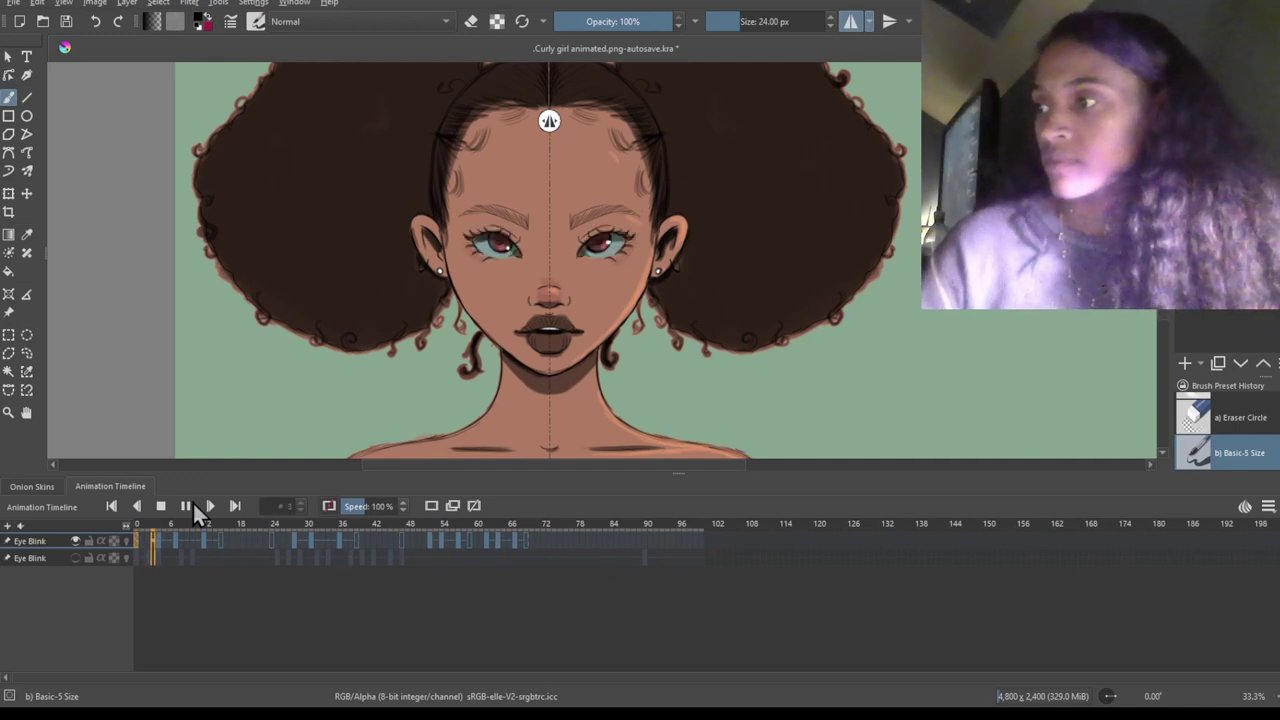
pyautogui.click(186, 506)
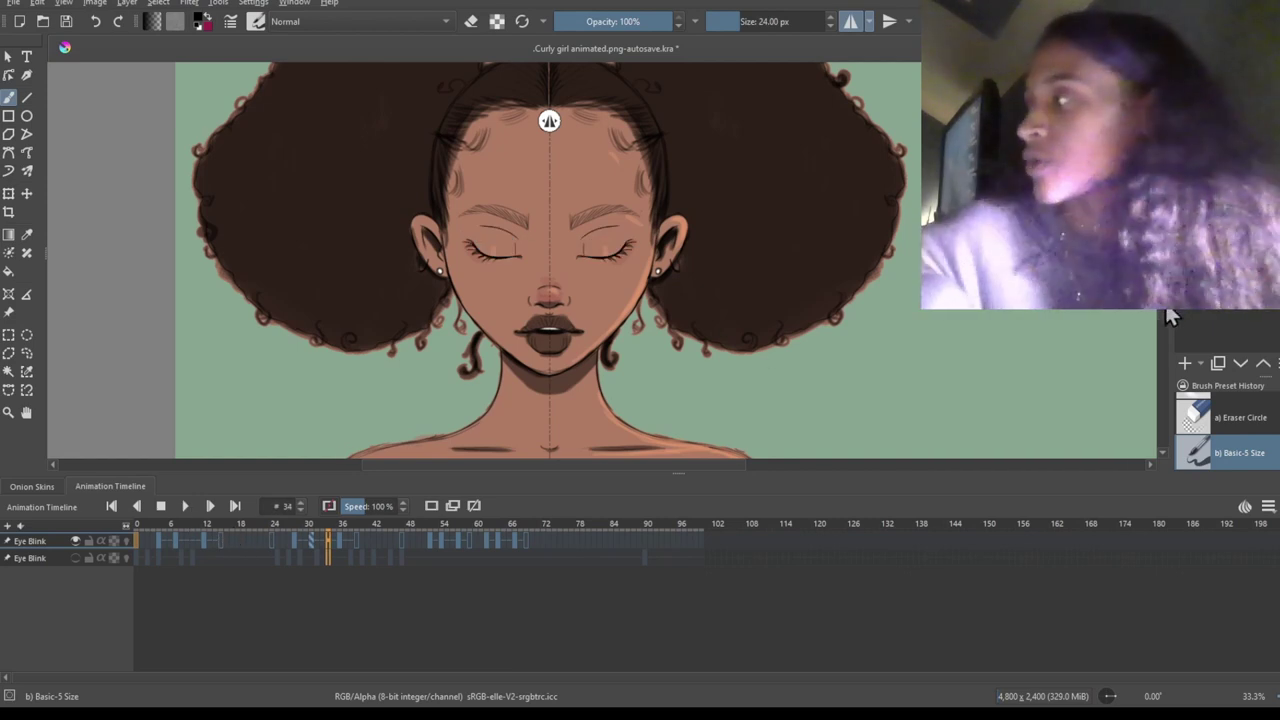
pyautogui.moveTo(1163, 300)
pyautogui.mouseDown()
pyautogui.moveTo(1163, 268)
pyautogui.moveTo(1163, 318)
pyautogui.mouseUp()
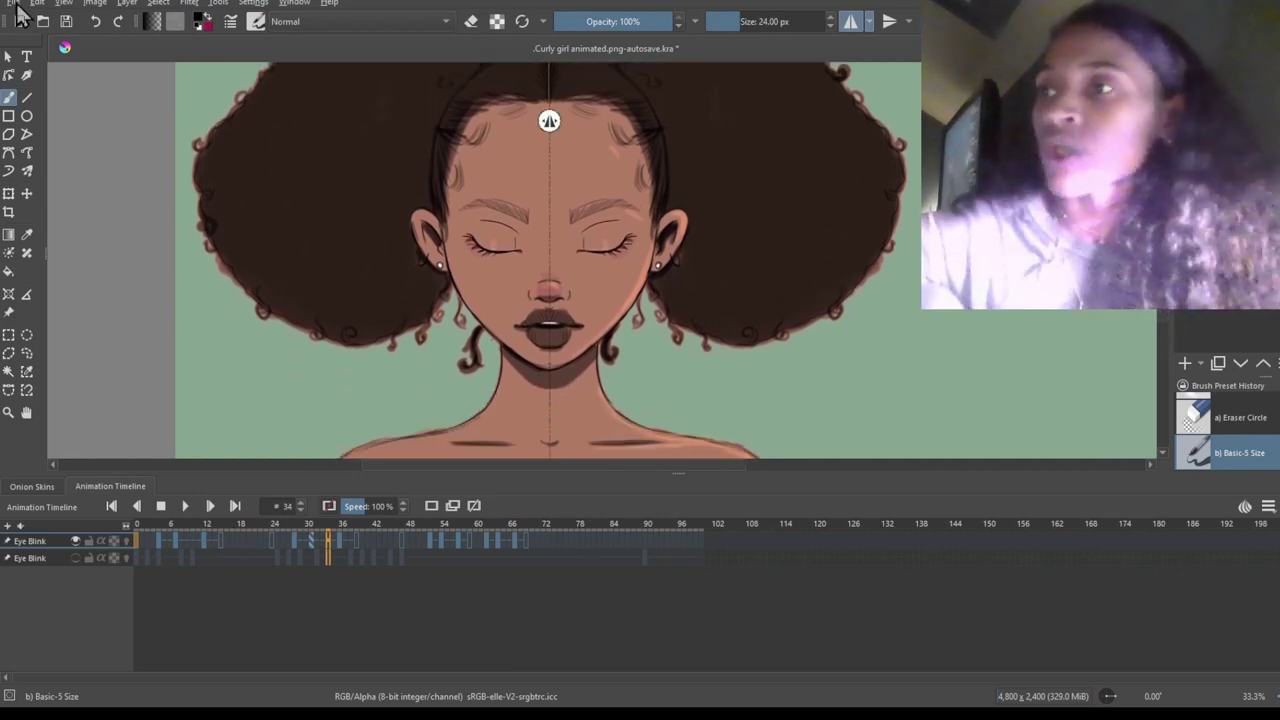